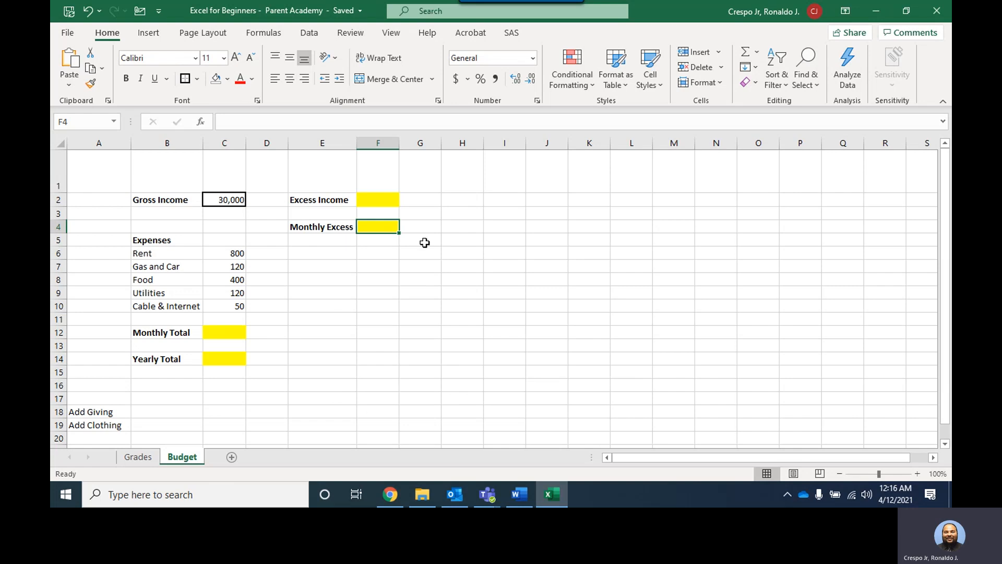
left_click(455, 178)
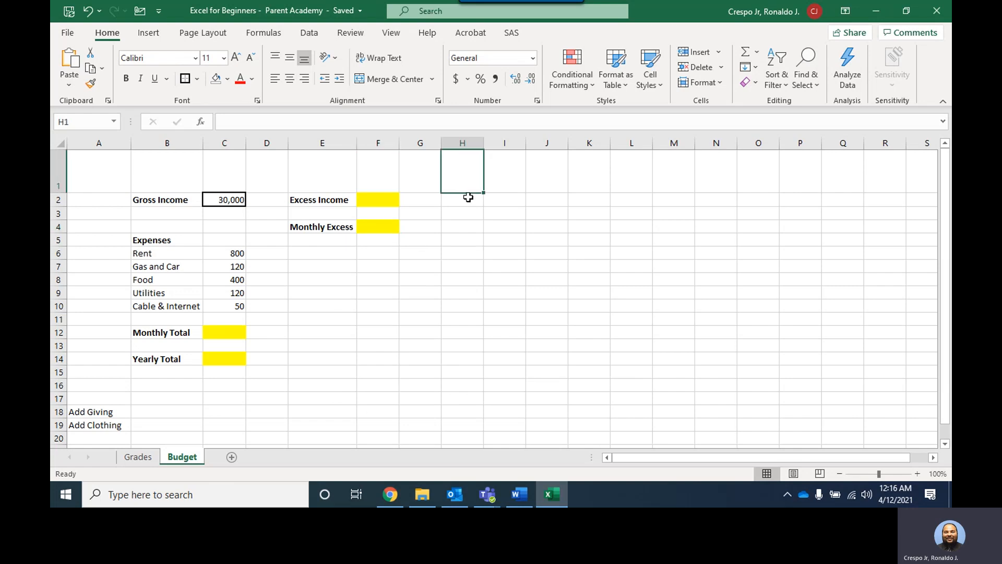
left_click(323, 293)
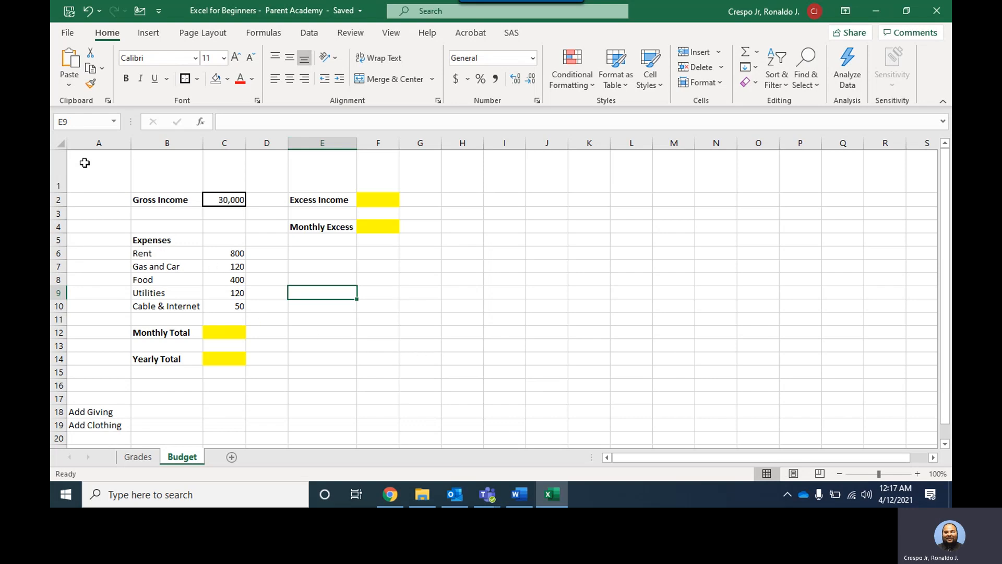
left_click(99, 172)
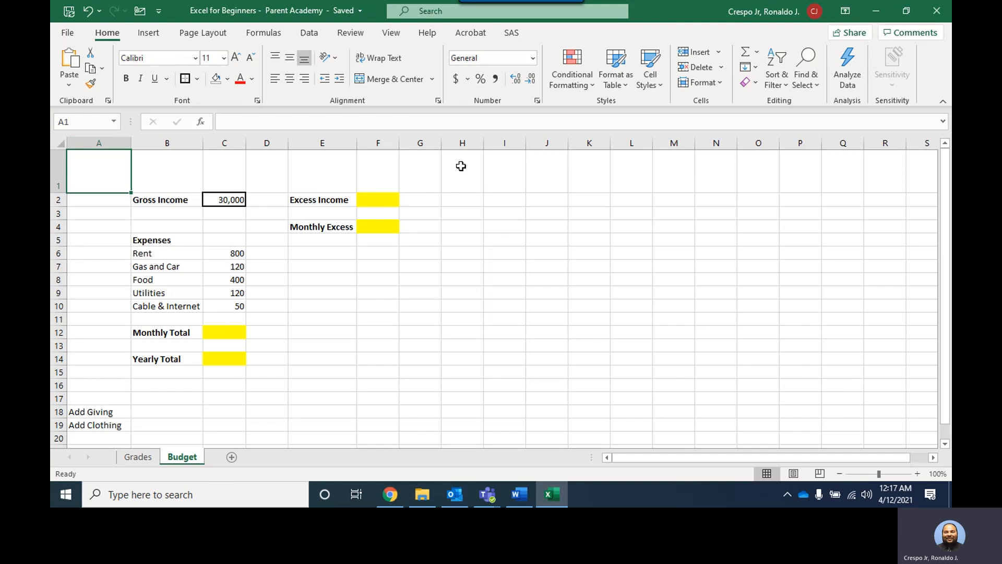
left_click(470, 200)
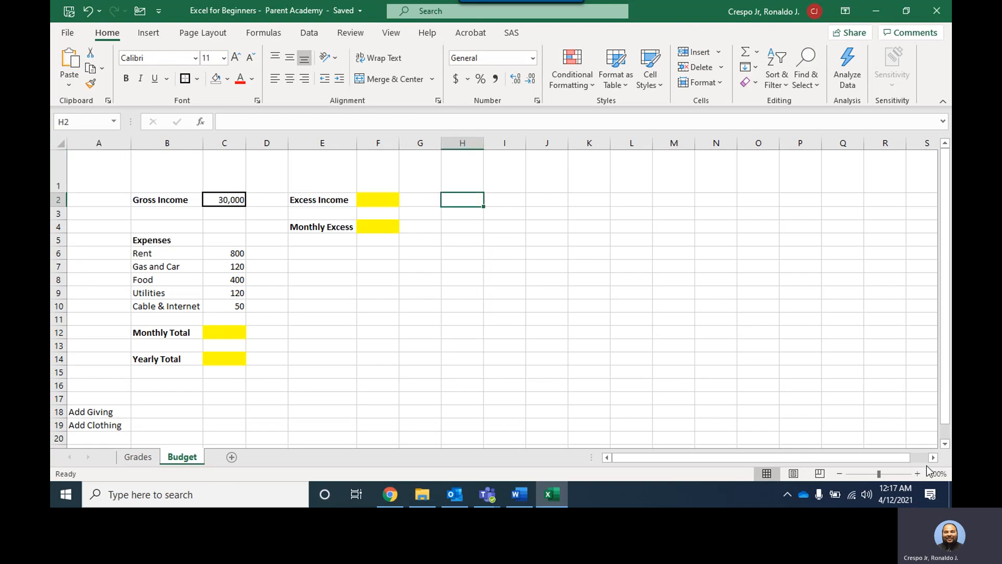
- Review the gross income and the expense names with their amounts in the Budget sheet
left_click(917, 474)
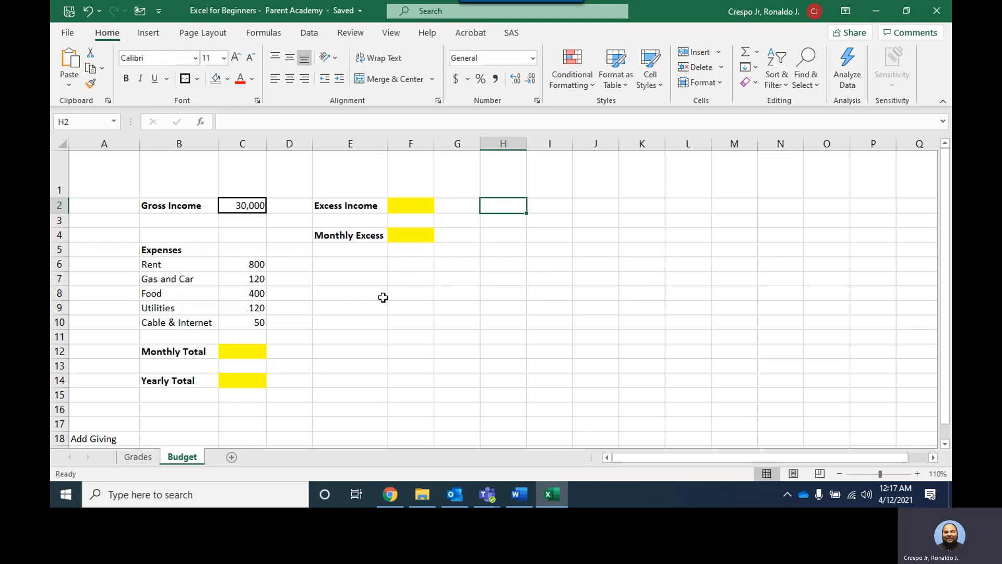
left_click(255, 205)
left_click_drag(168, 251, 181, 322)
left_click(175, 263)
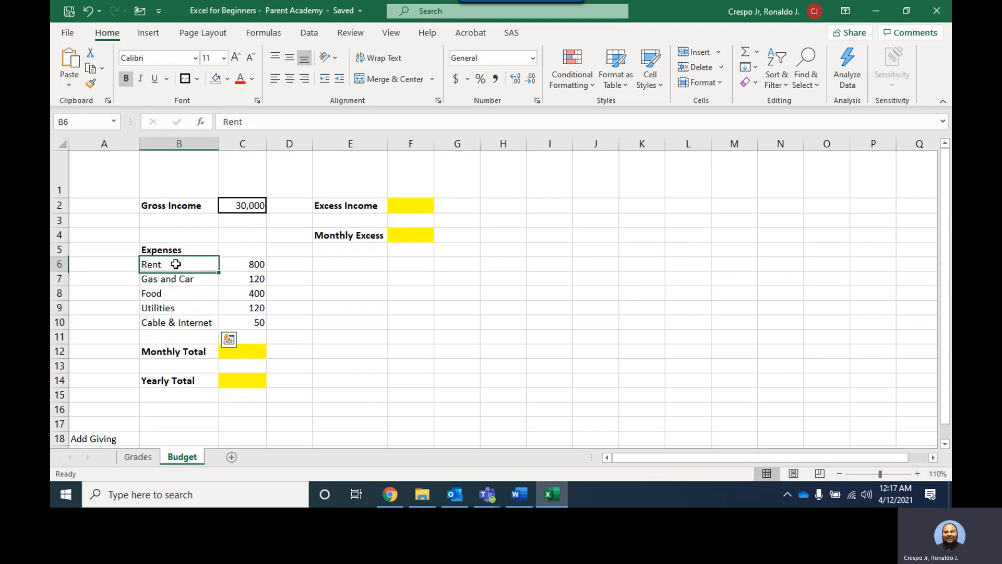
left_click(251, 264)
left_click(182, 280)
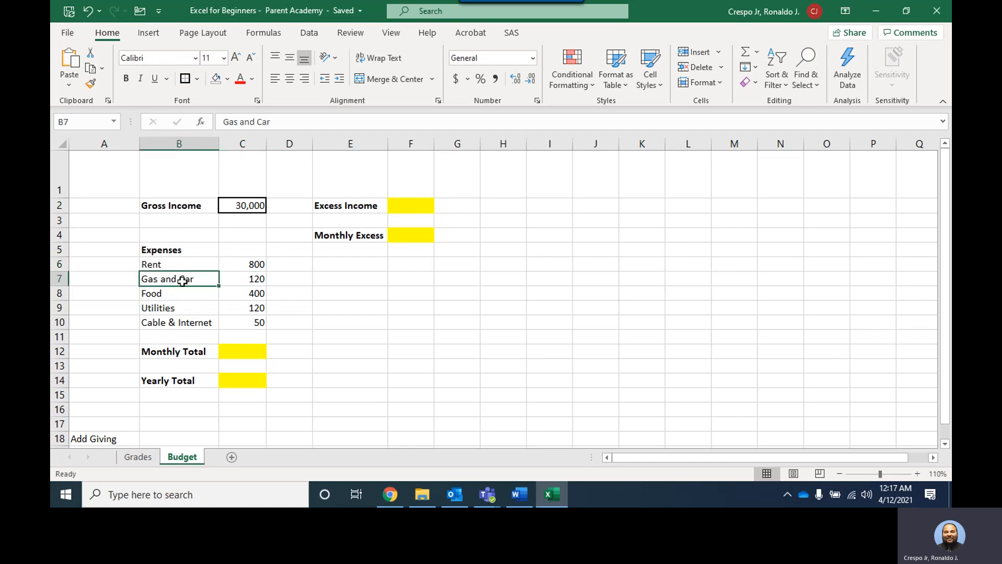
left_click(255, 280)
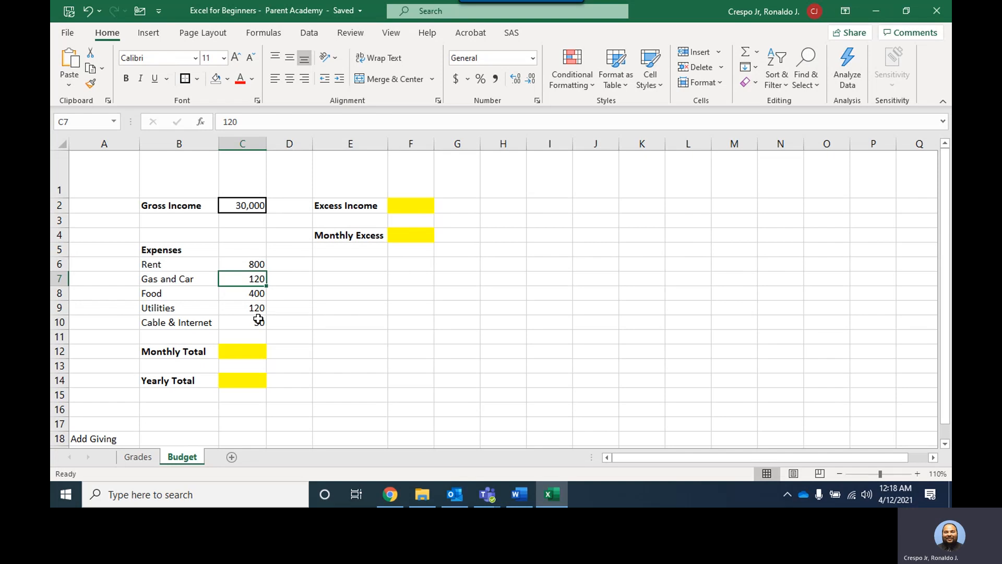
- Calculate the Monthly Total in C12 by summing the expense amounts with =sum(C6:C10)
left_click(246, 352)
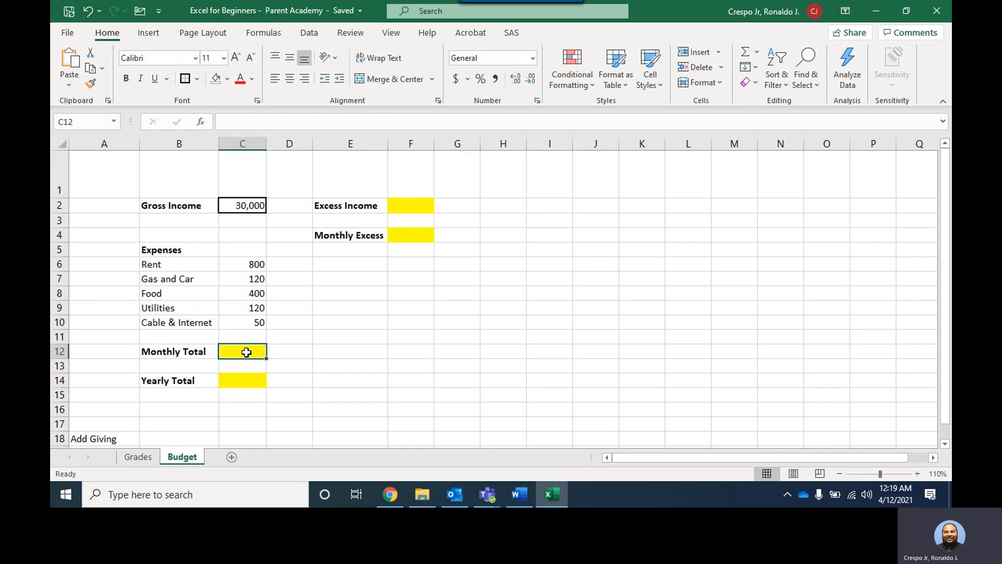
type("=")
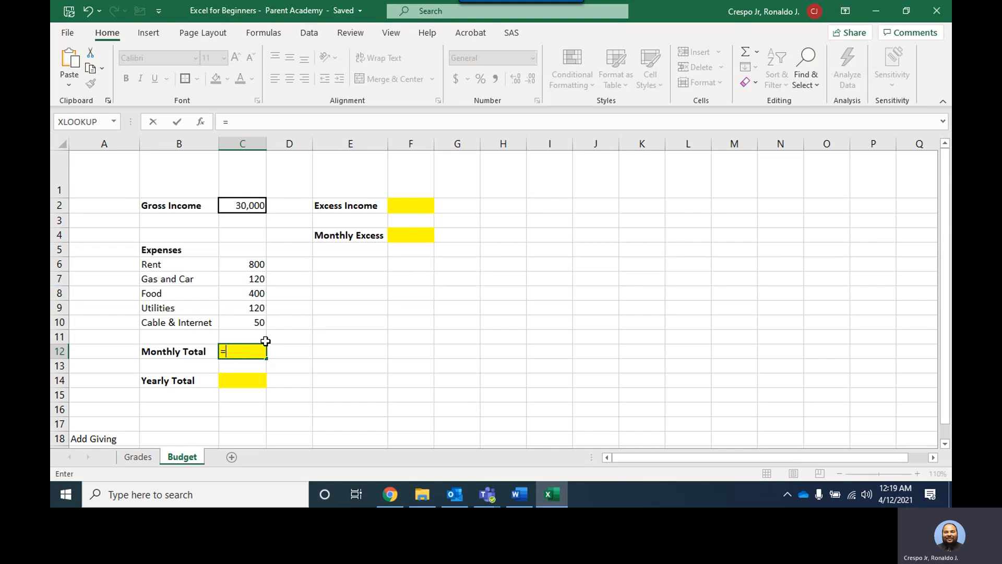
type("su")
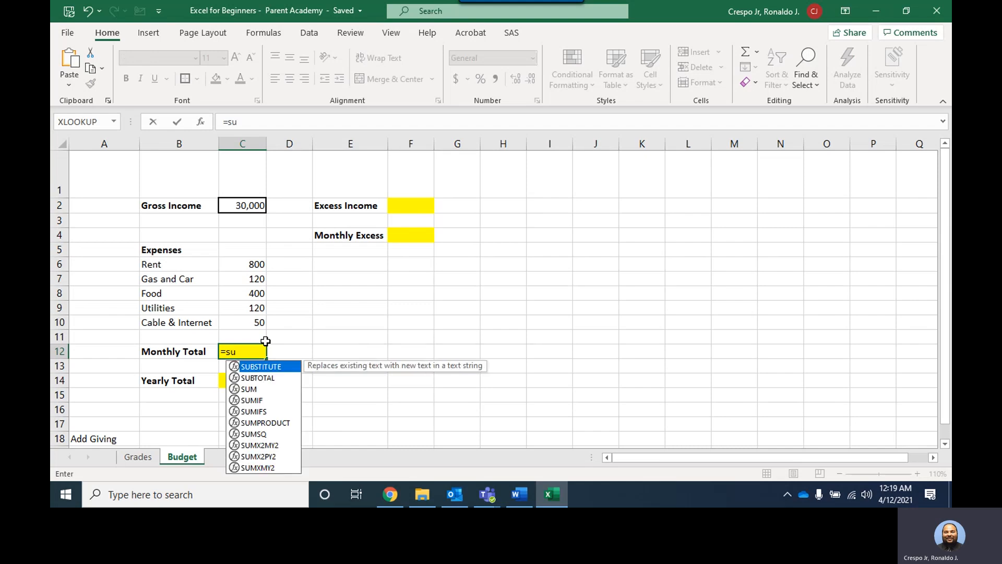
type("m")
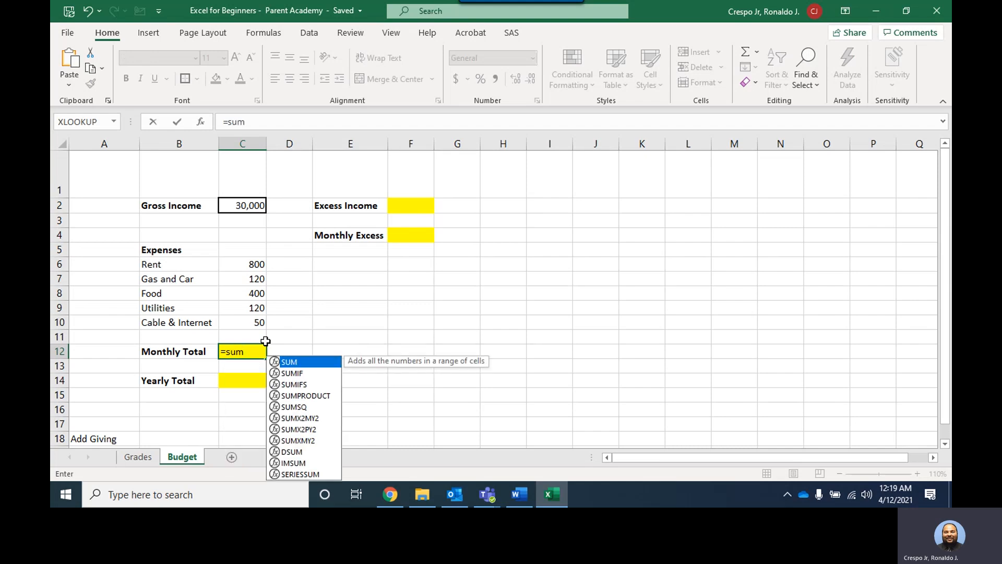
type("(")
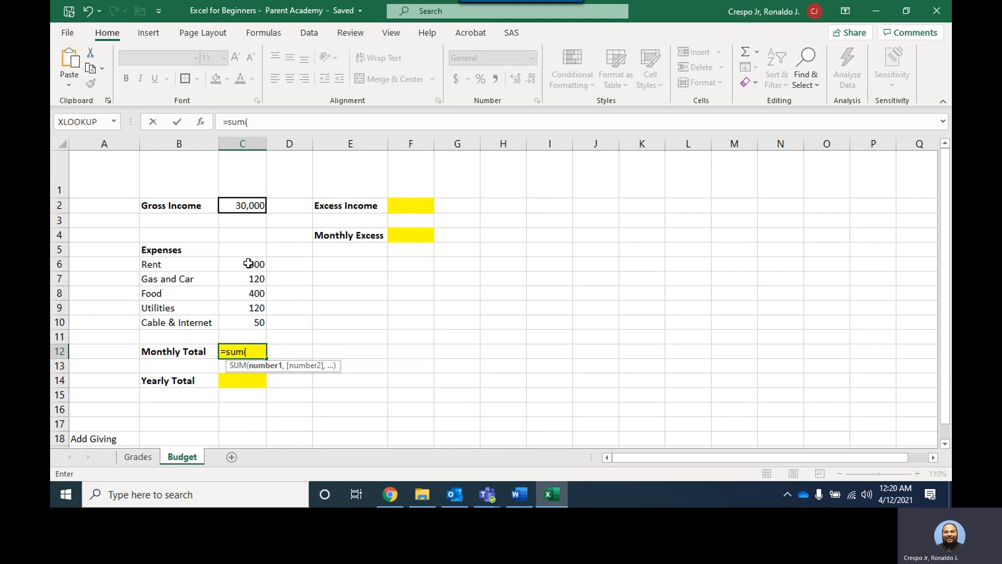
left_click_drag(249, 263, 262, 324)
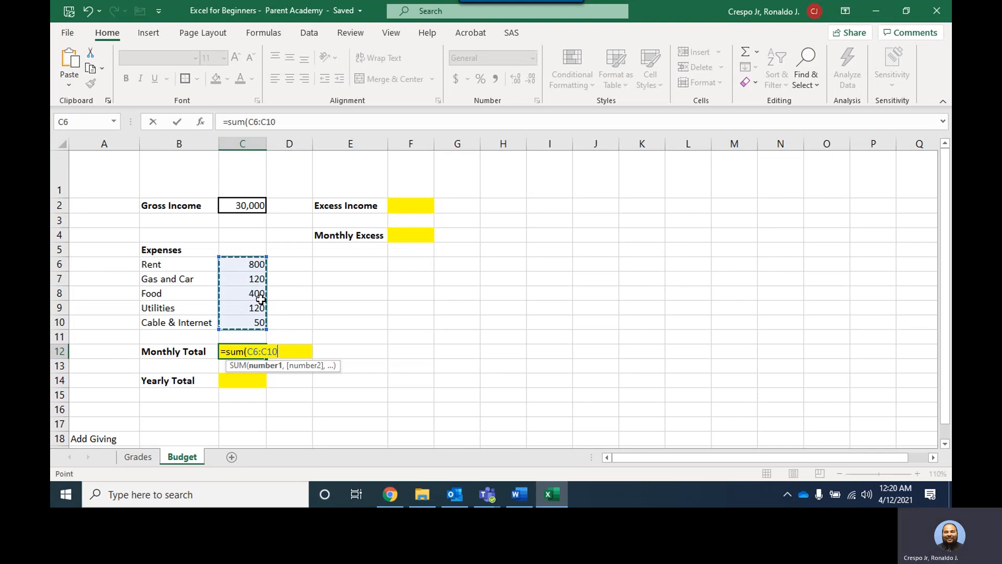
type(")")
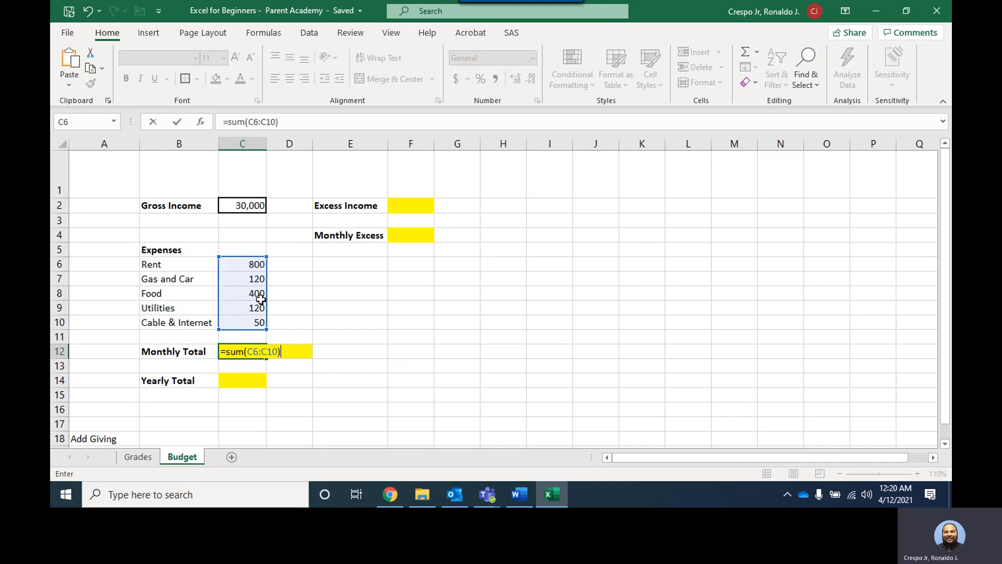
key("Return")
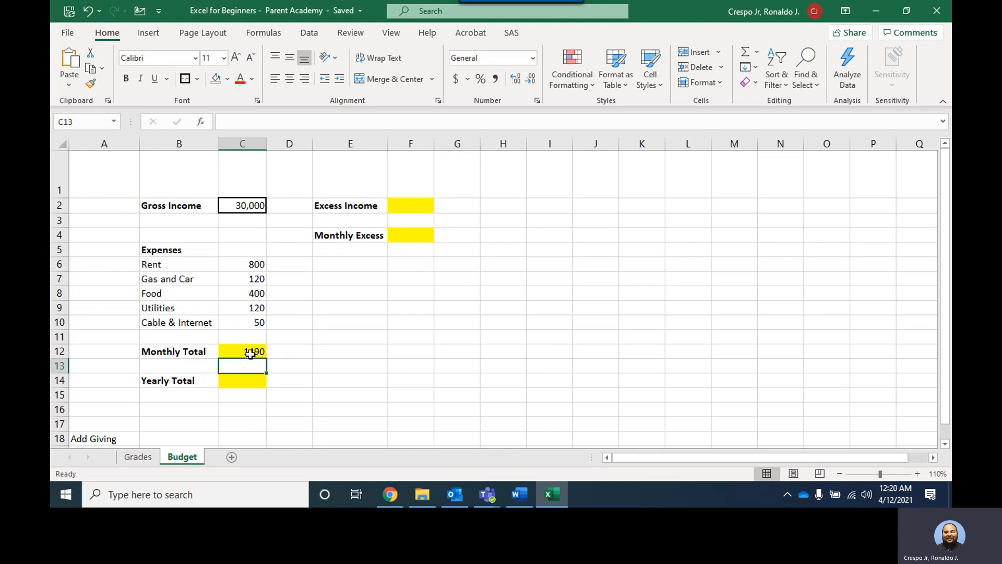
- Calculate the Yearly Total in C14 by multiplying the monthly total by 12 with =C12*12
scroll(263, 338, "down", 1)
scroll(262, 337, "up", 1)
left_click(252, 380)
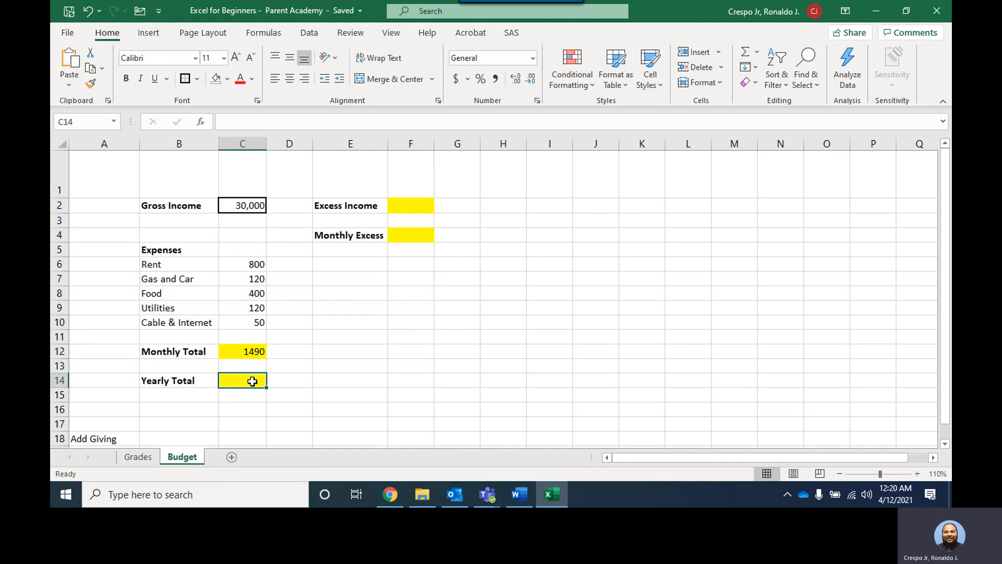
type("=")
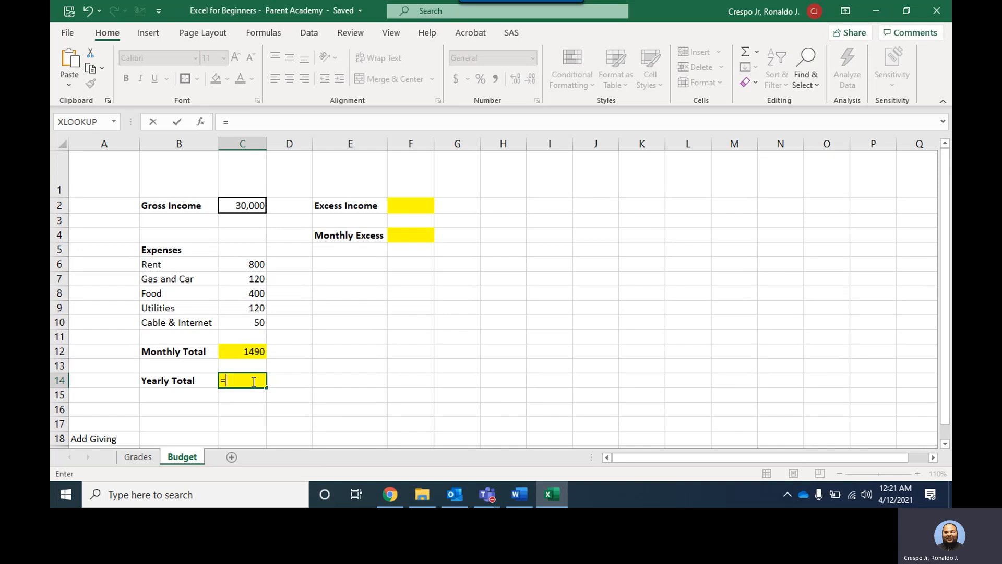
left_click(254, 351)
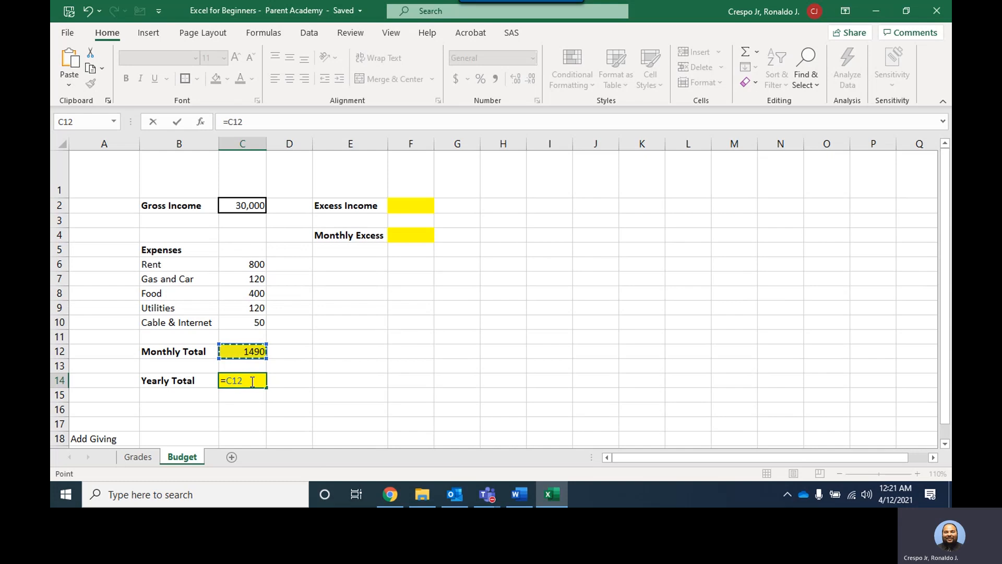
type("*")
type("12")
key("Return")
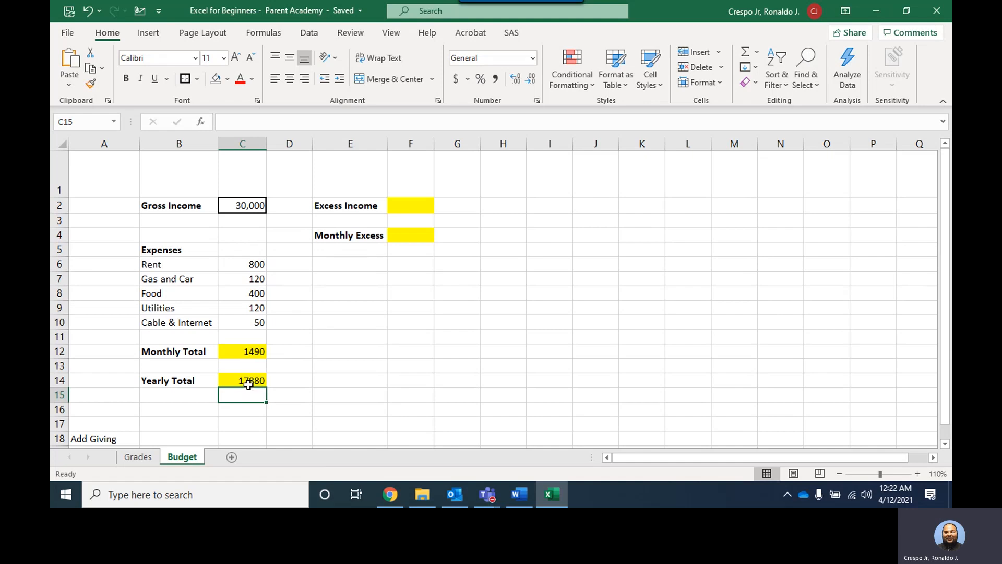
- Compare the Add Giving and Add Clothing notes below the budget with the existing expense list and totals
scroll(248, 384, "down", 1)
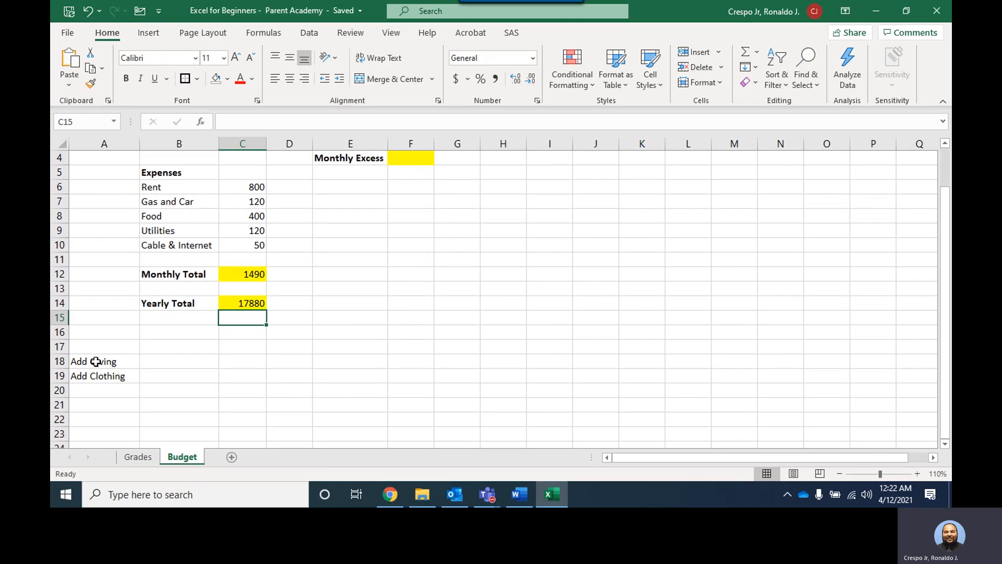
scroll(171, 345, "up", 1)
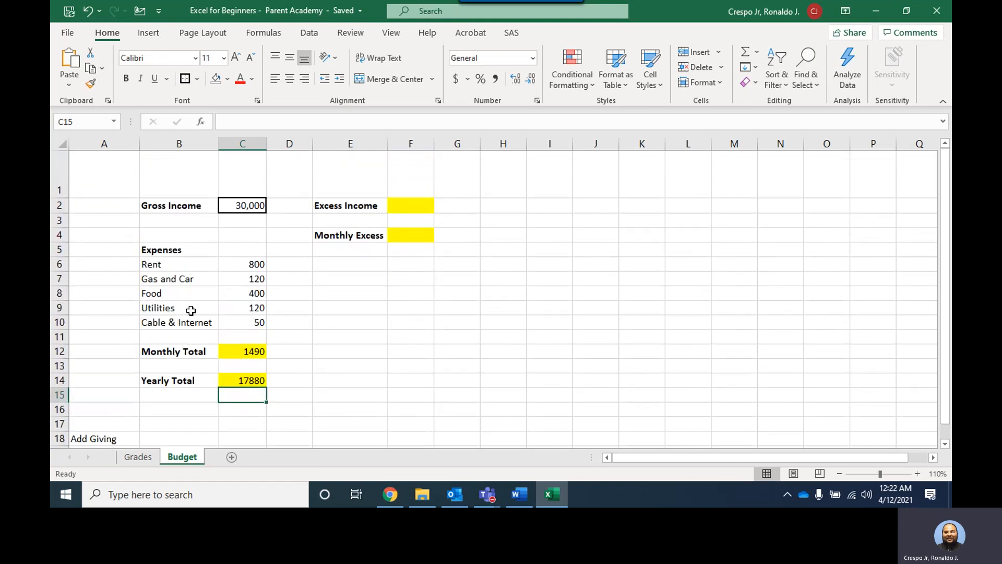
scroll(187, 288, "down", 1)
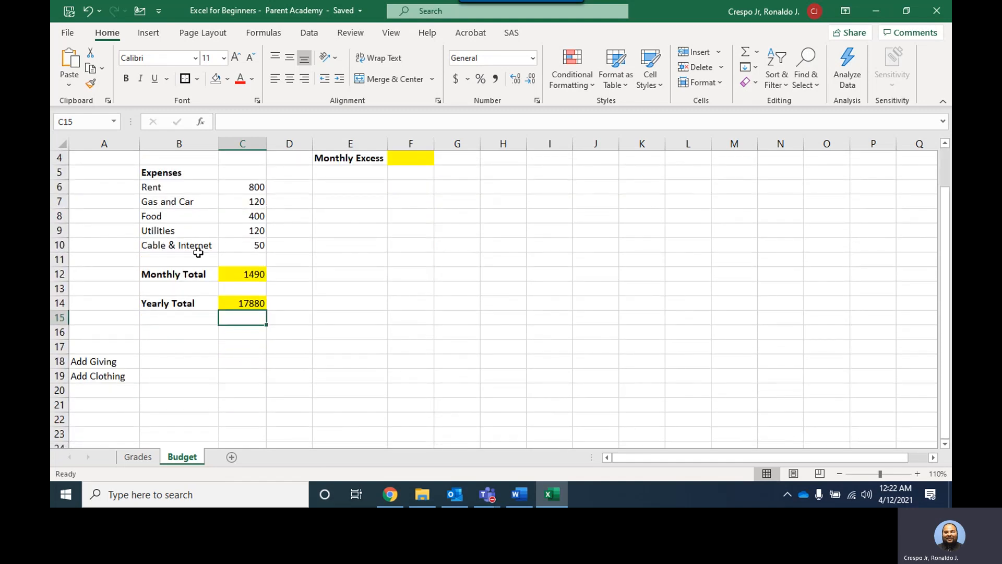
scroll(198, 266, "up", 1)
scroll(197, 287, "down", 1)
scroll(197, 287, "up", 1)
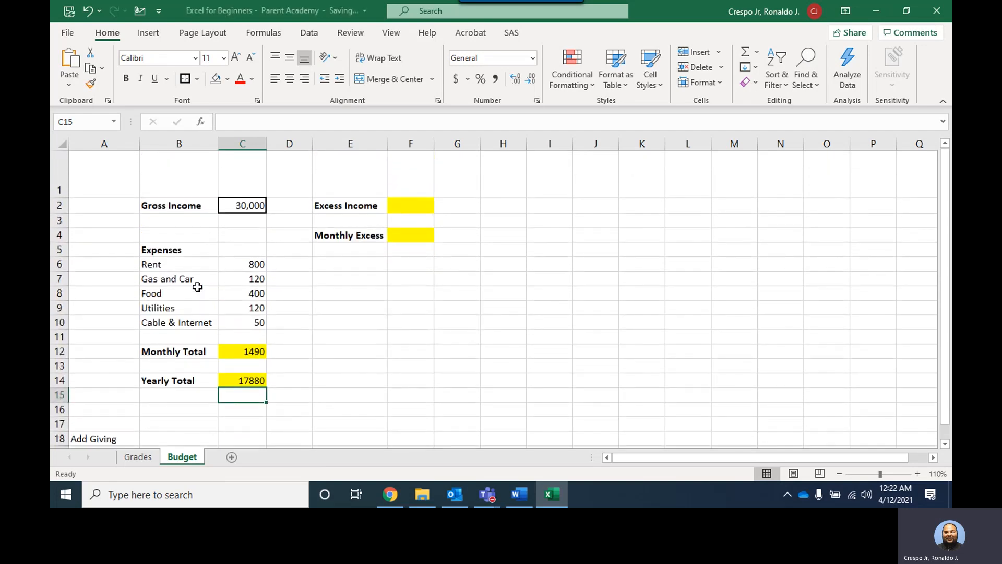
scroll(197, 287, "down", 1)
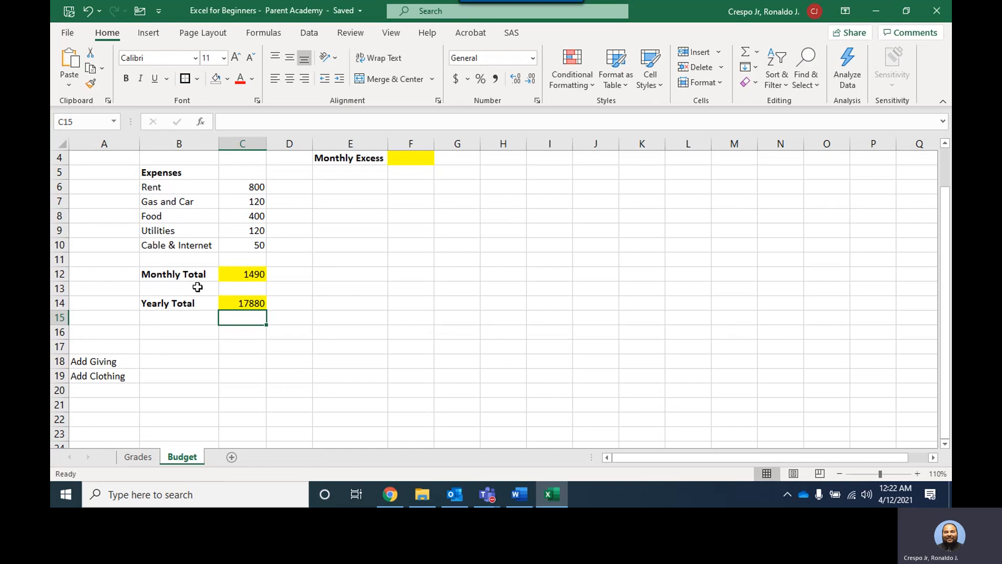
scroll(197, 287, "up", 1)
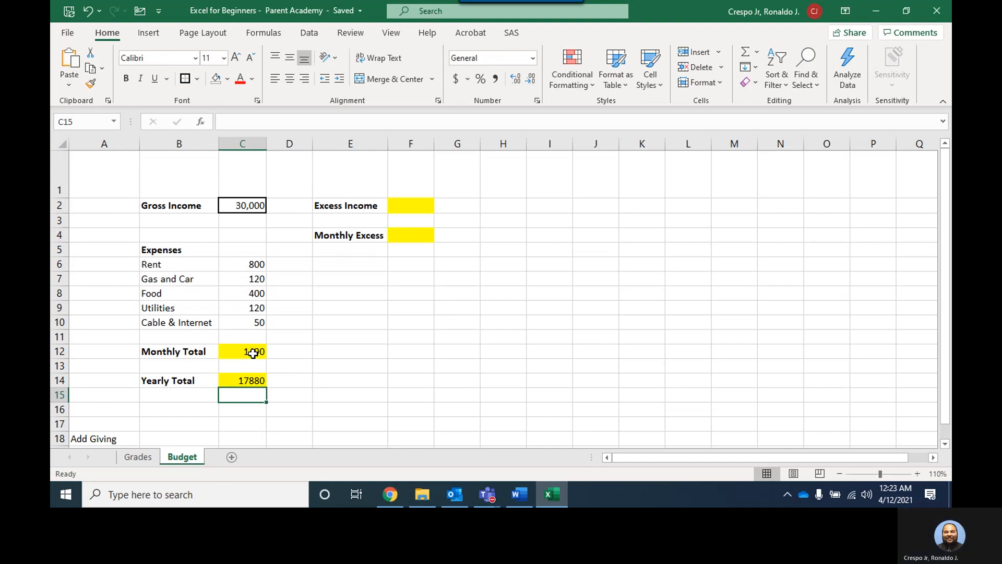
scroll(253, 353, "down", 1)
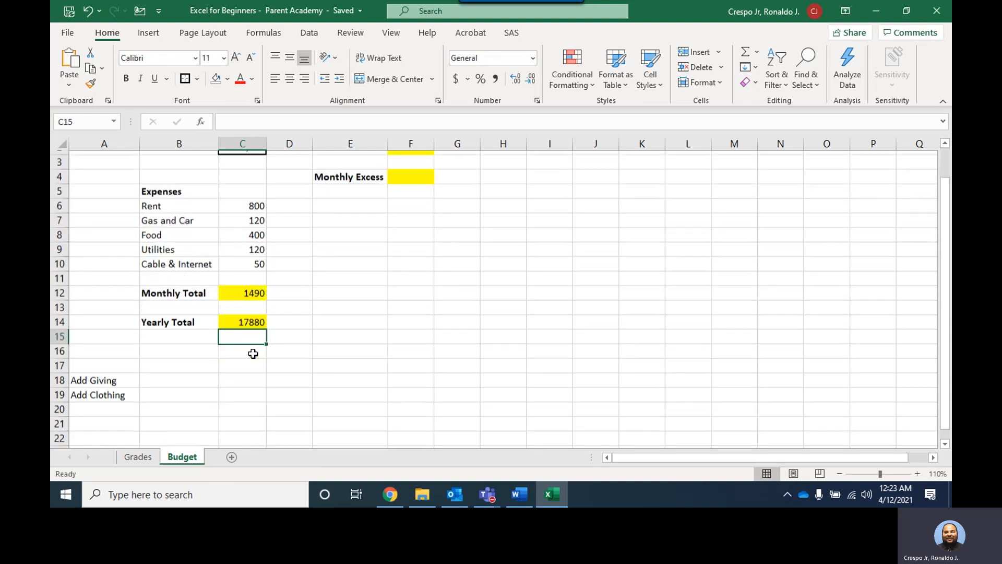
scroll(221, 380, "up", 1)
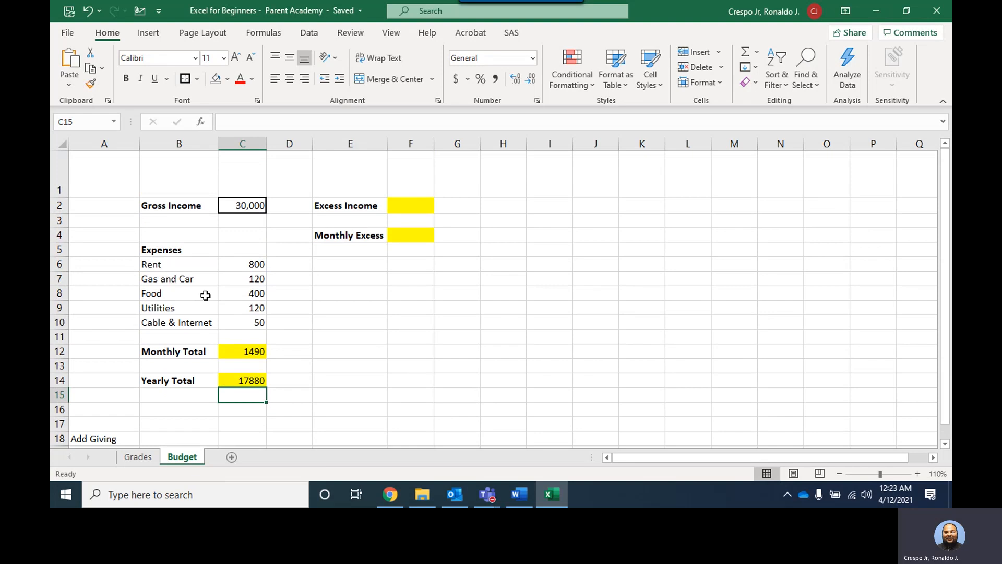
scroll(134, 374, "down", 1)
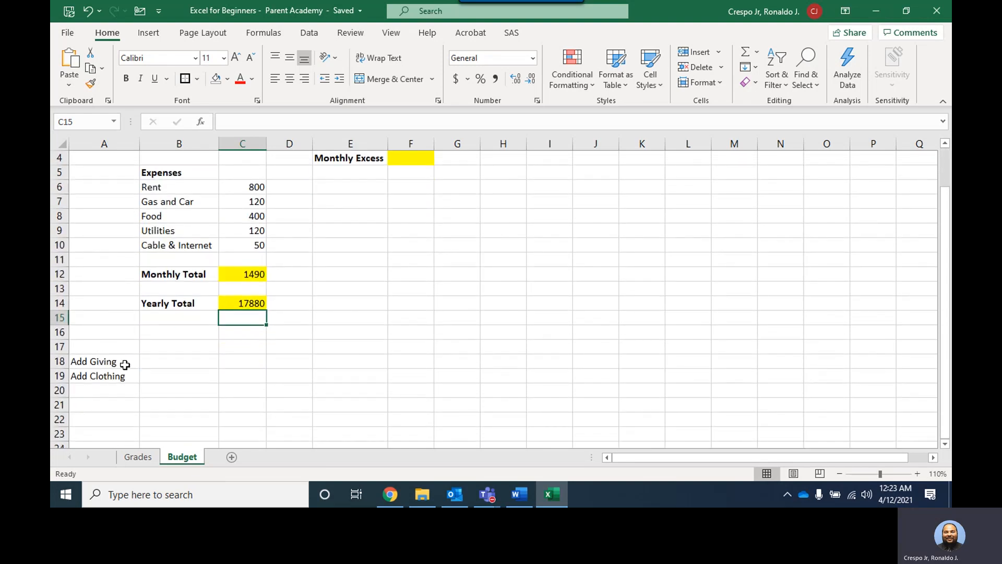
scroll(172, 356, "up", 1)
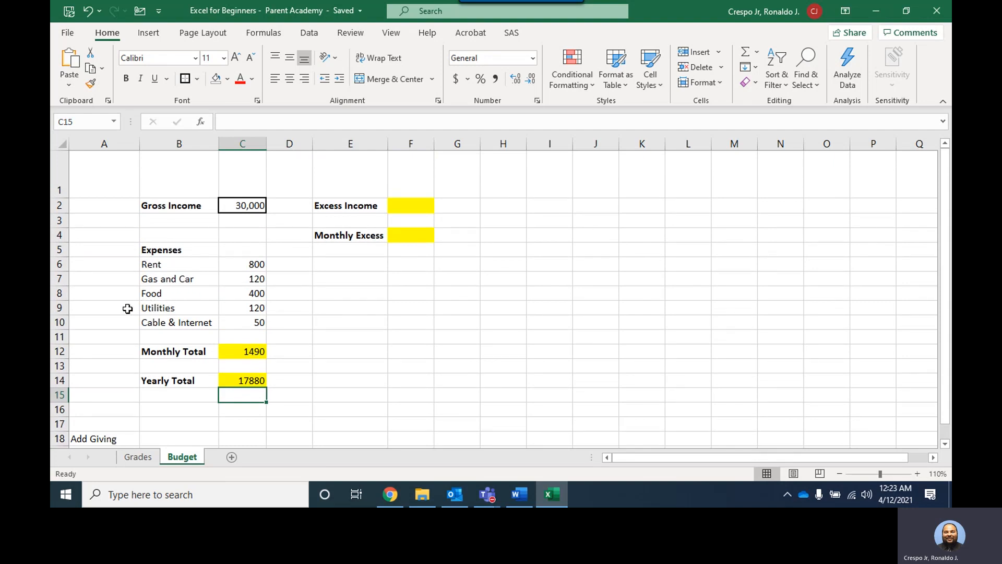
- Insert a blank row above Food in the expense list and select its label cell B8
right_click(57, 293)
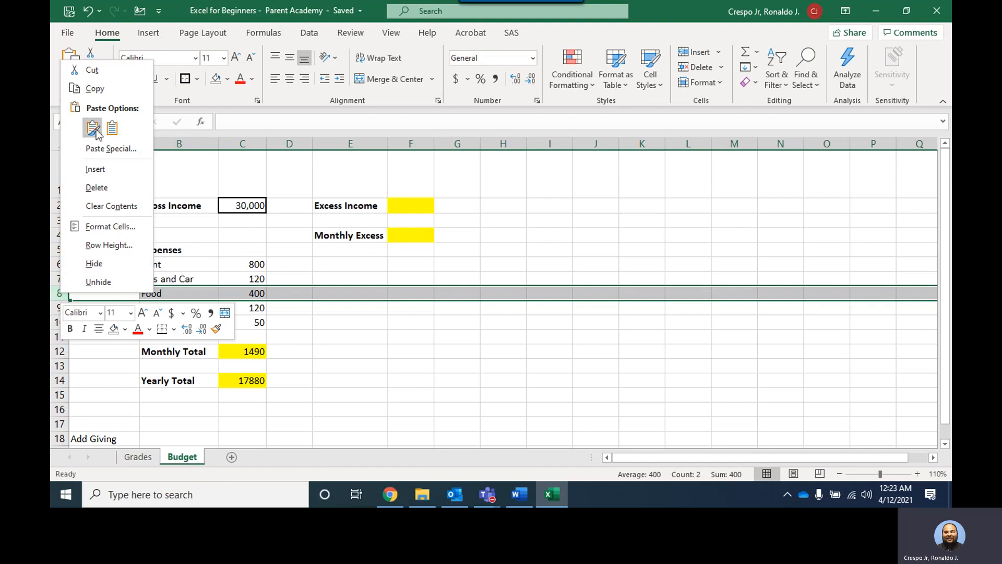
key("Escape")
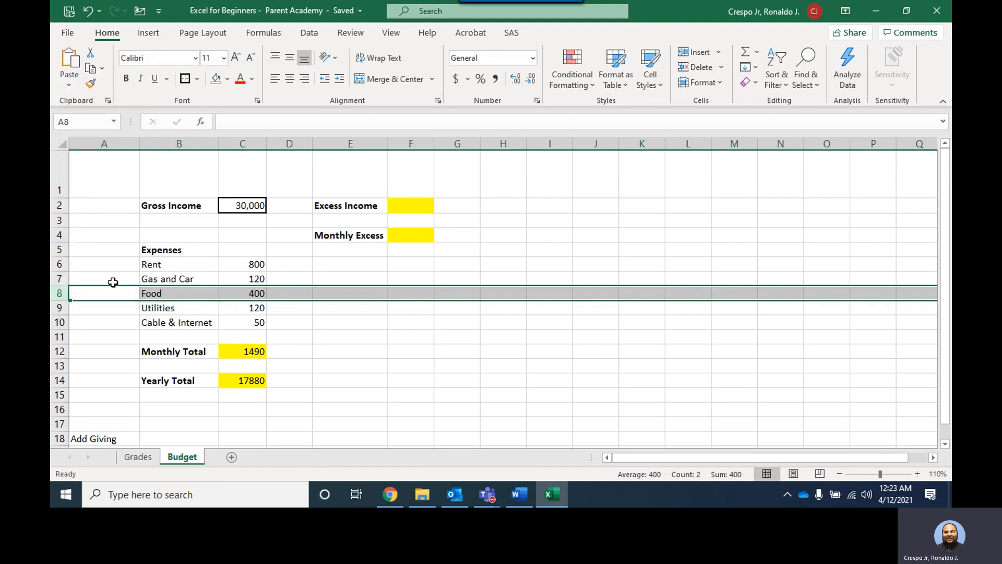
right_click(58, 294)
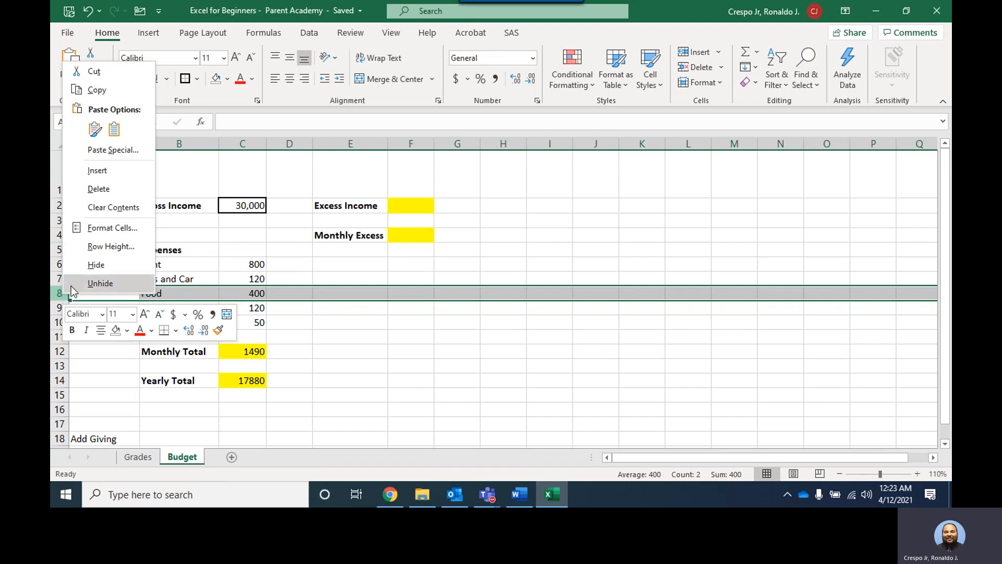
left_click(98, 170)
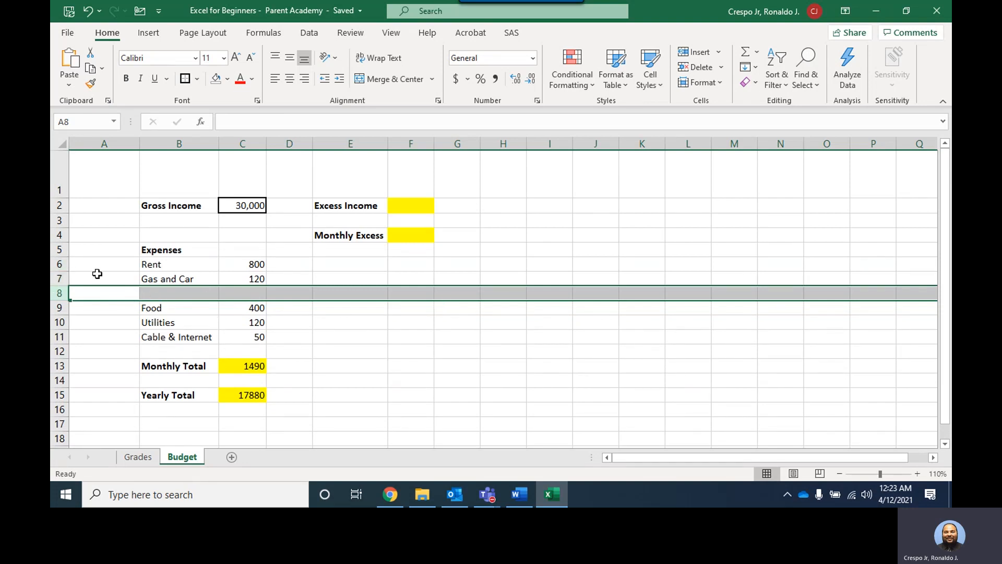
left_click(169, 293)
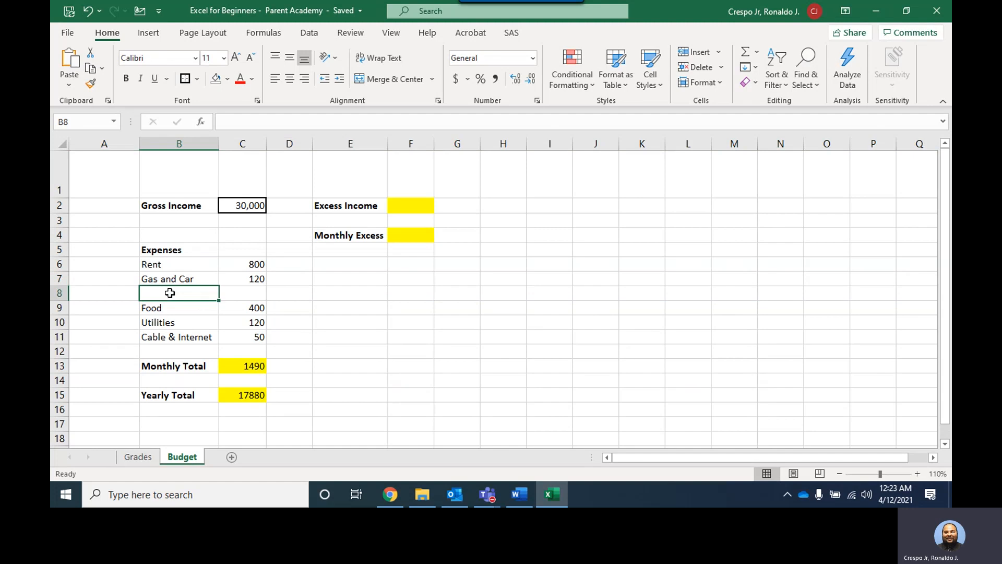
- Label the blank expense row above Food as Giving in B8 and enter 50 as its amount in C8
type("Giving")
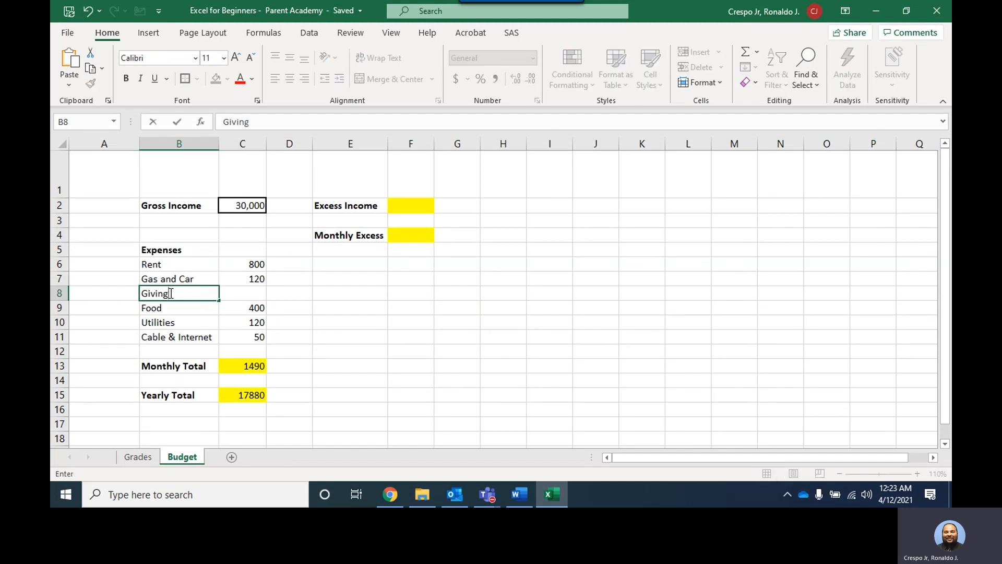
scroll(171, 293, "down", 1)
scroll(175, 291, "up", 1)
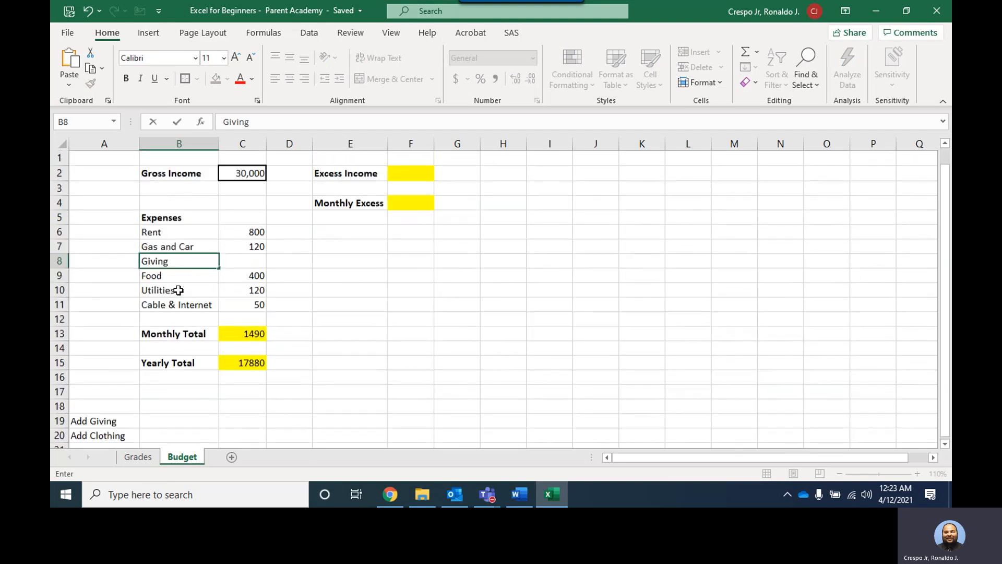
left_click(254, 295)
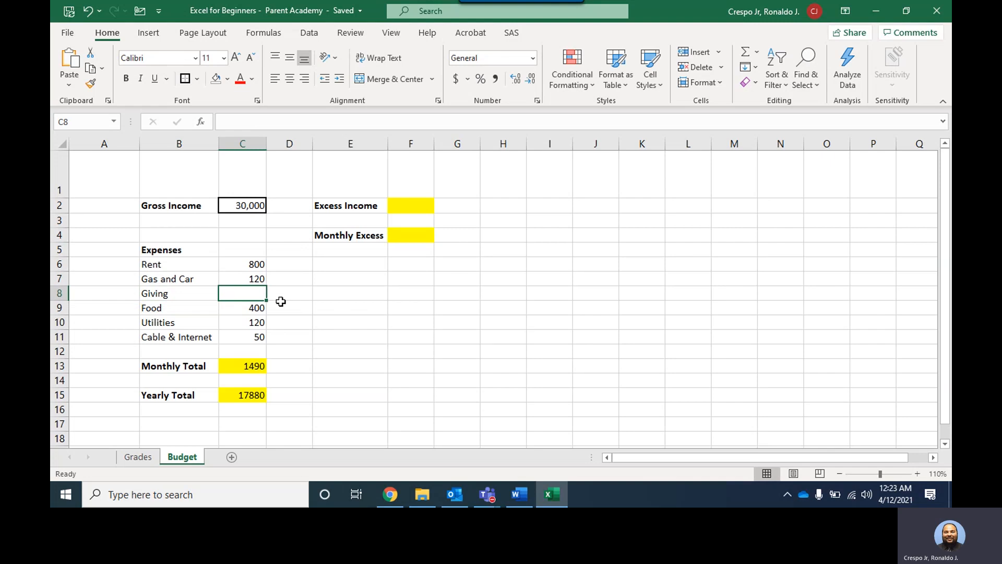
type("50")
key("Return")
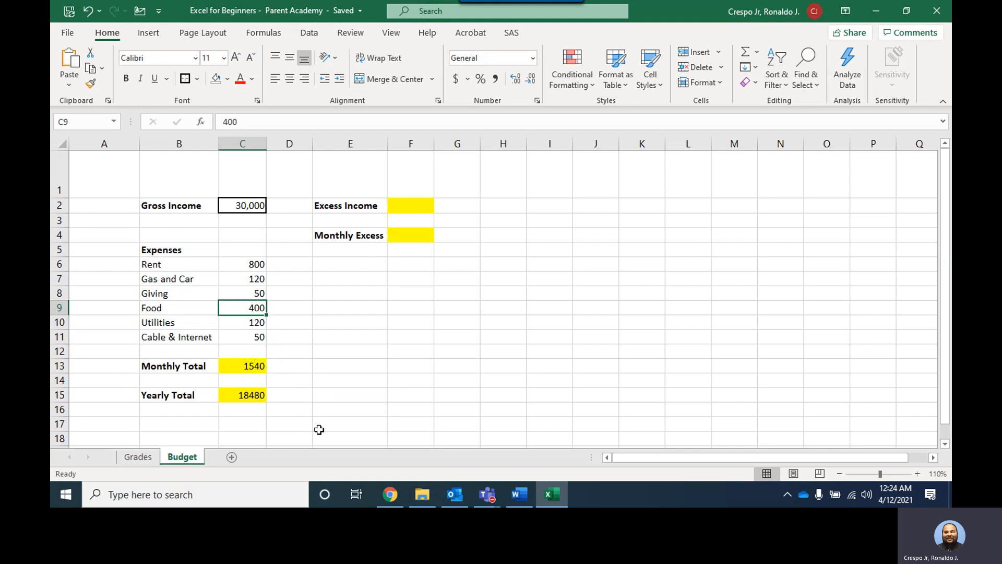
- Insert a blank row above Utilities in the expense list
scroll(228, 363, "down", 1)
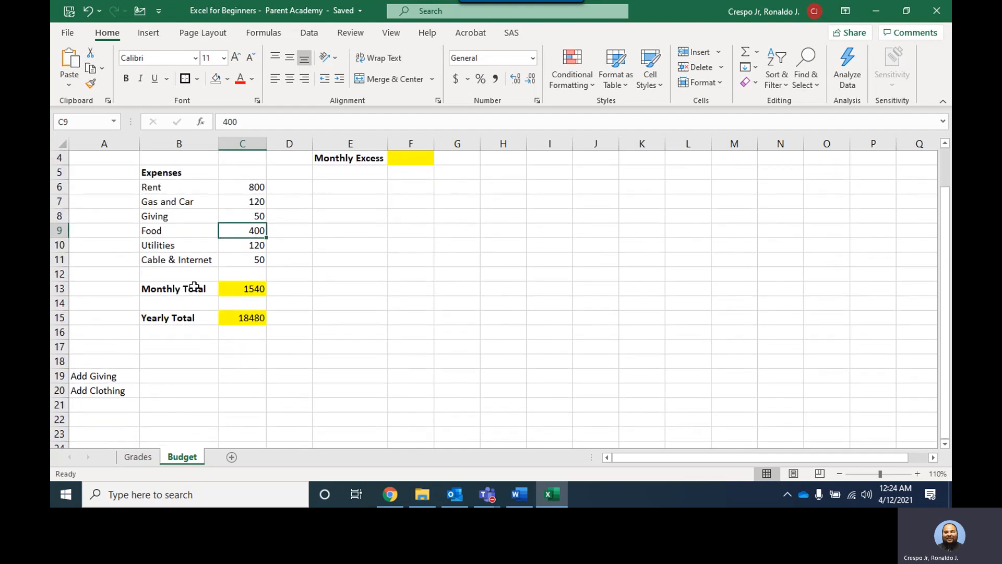
scroll(186, 303, "up", 1)
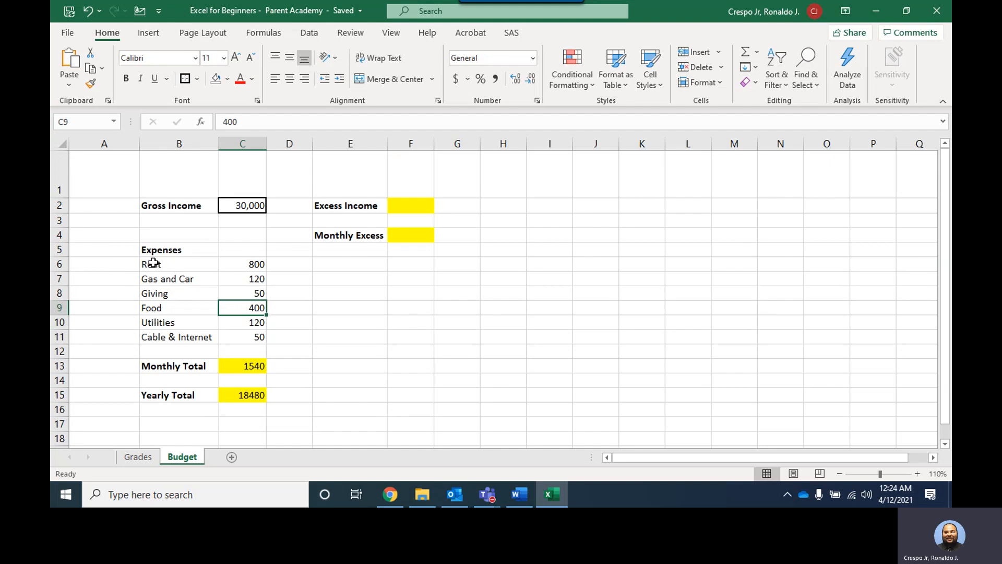
left_click(53, 322)
right_click(57, 324)
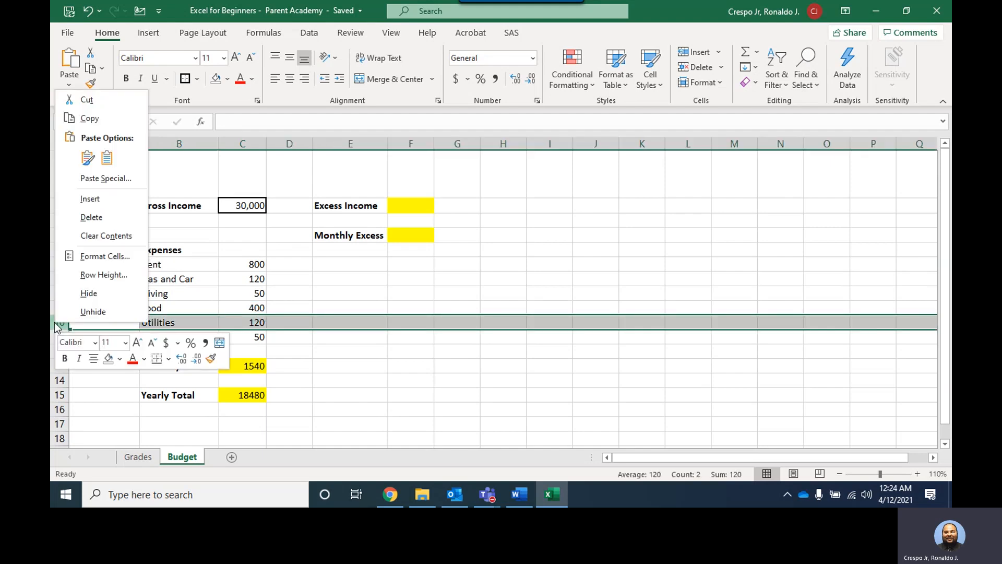
left_click(92, 198)
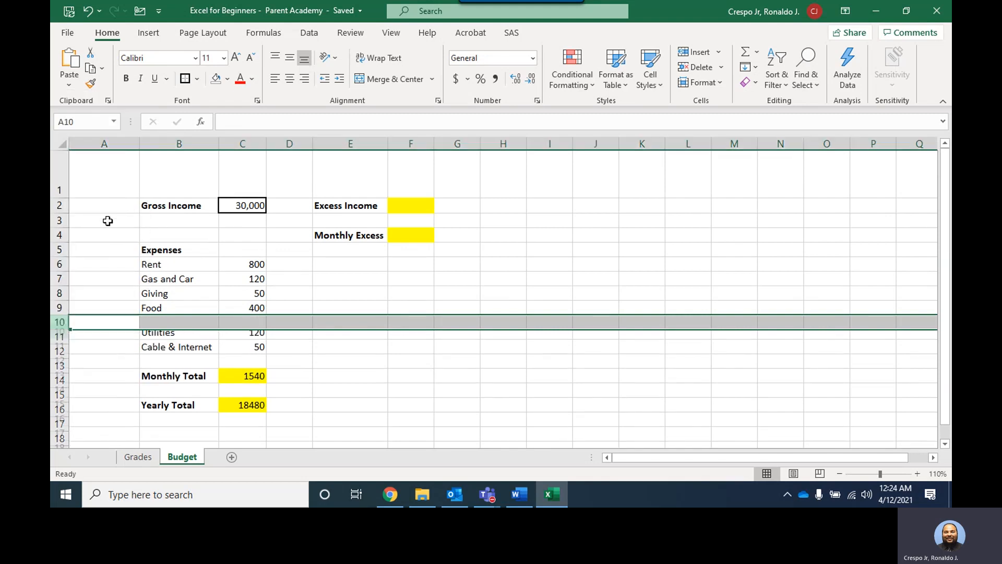
- Label the blank row below Food as Clothing in B10 and enter 25 as its amount in C10
left_click(162, 321)
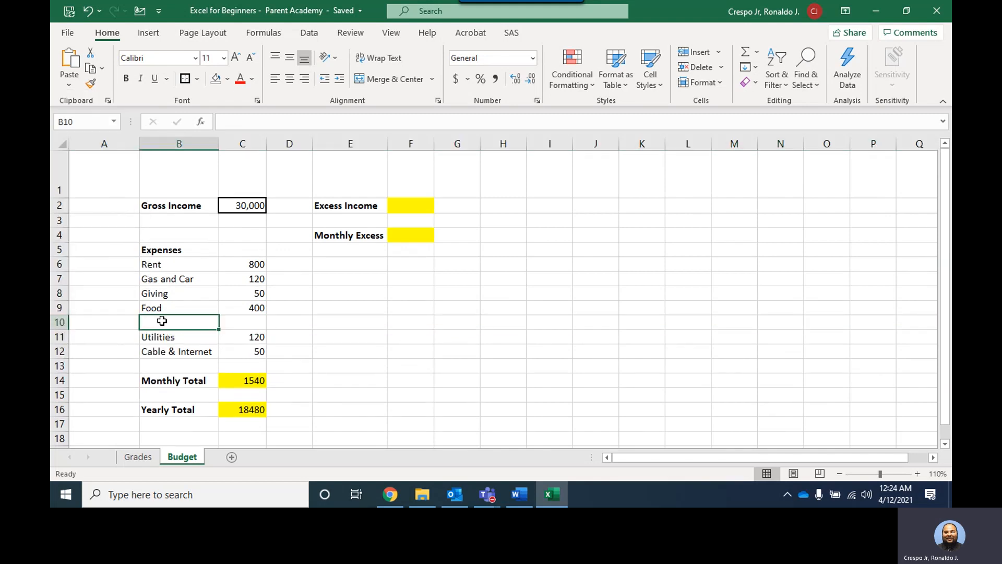
type("Clothing")
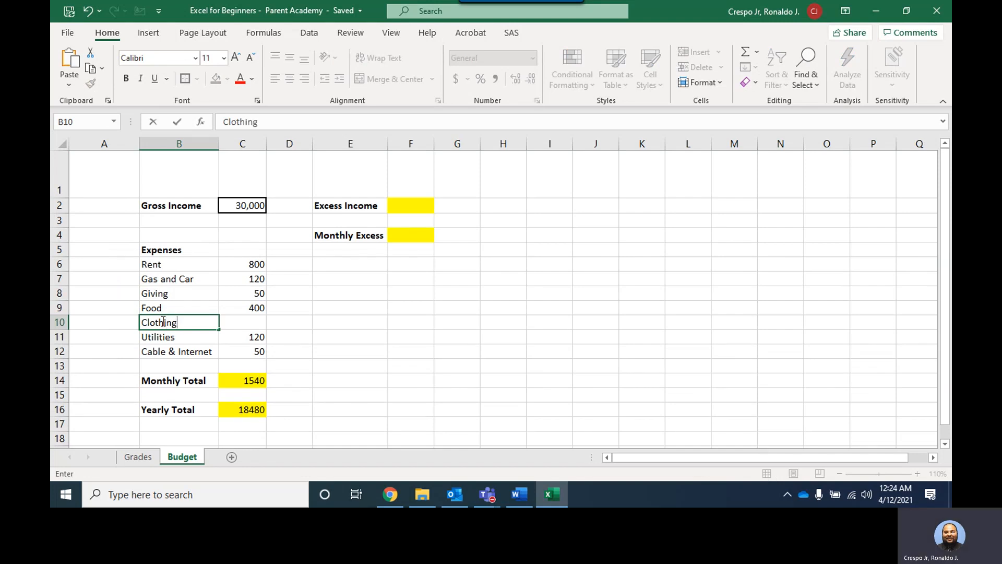
key("Tab")
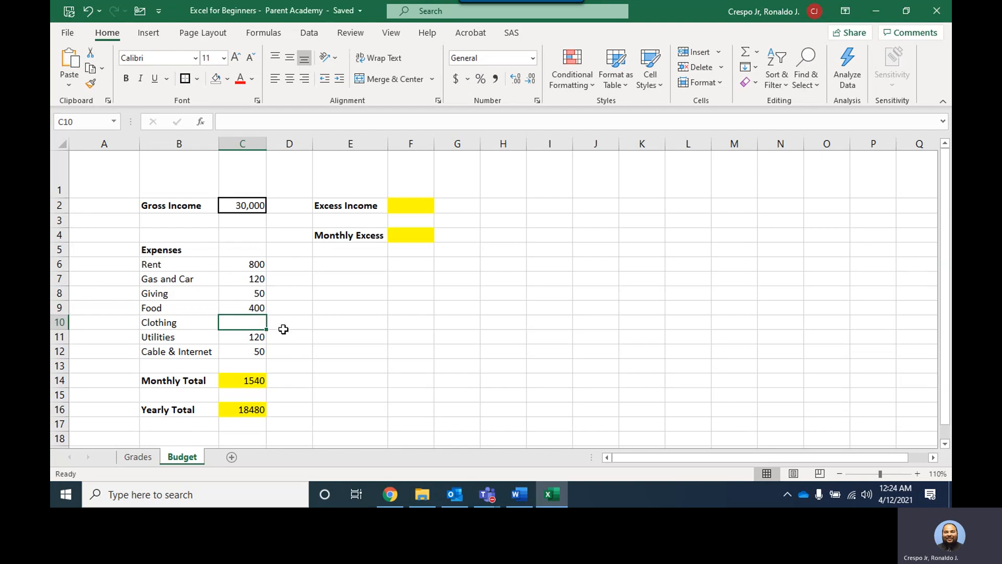
type("25")
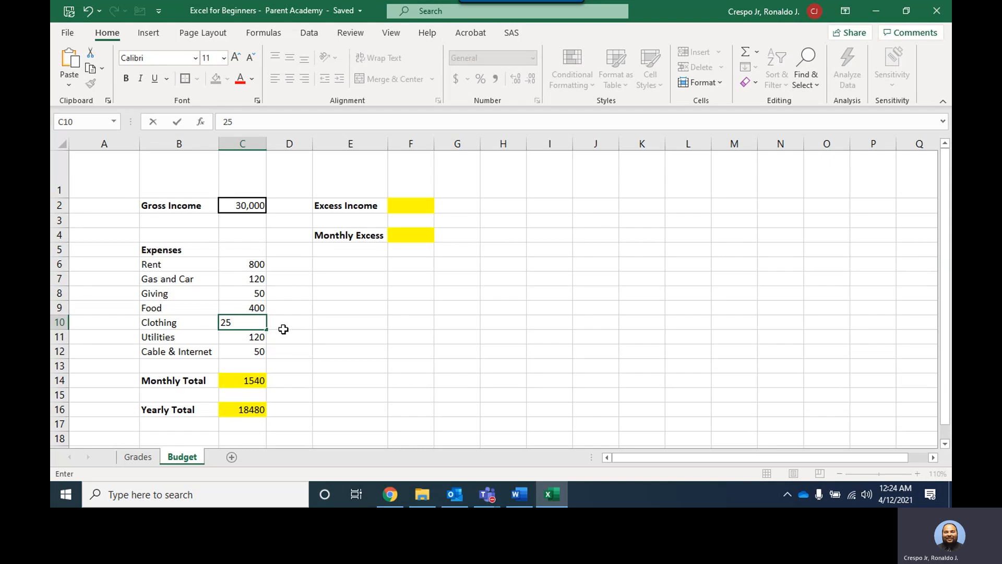
key("Return")
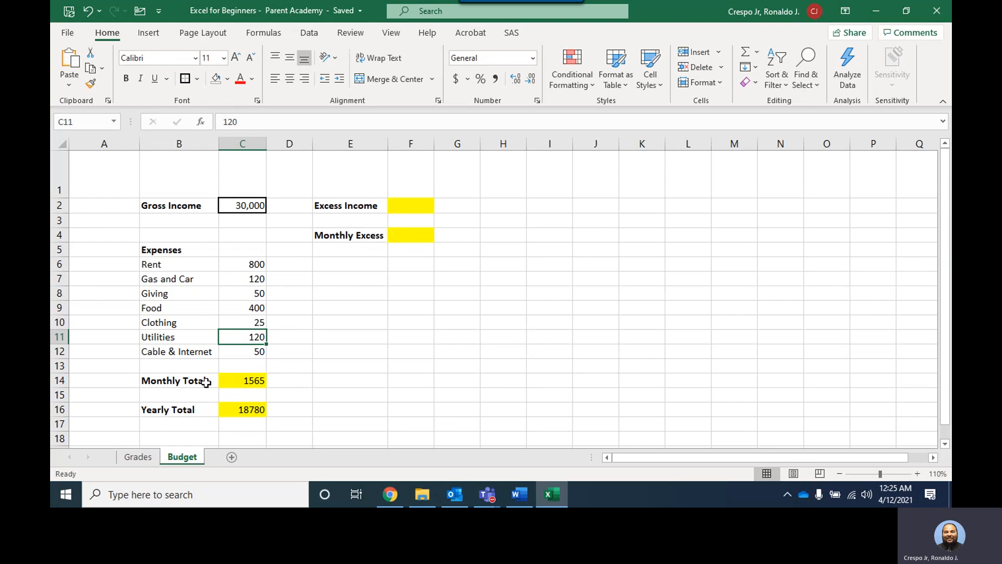
- Calculate the Excess Income in F2 by subtracting the yearly total from the gross income with =C2-C16
left_click(411, 206)
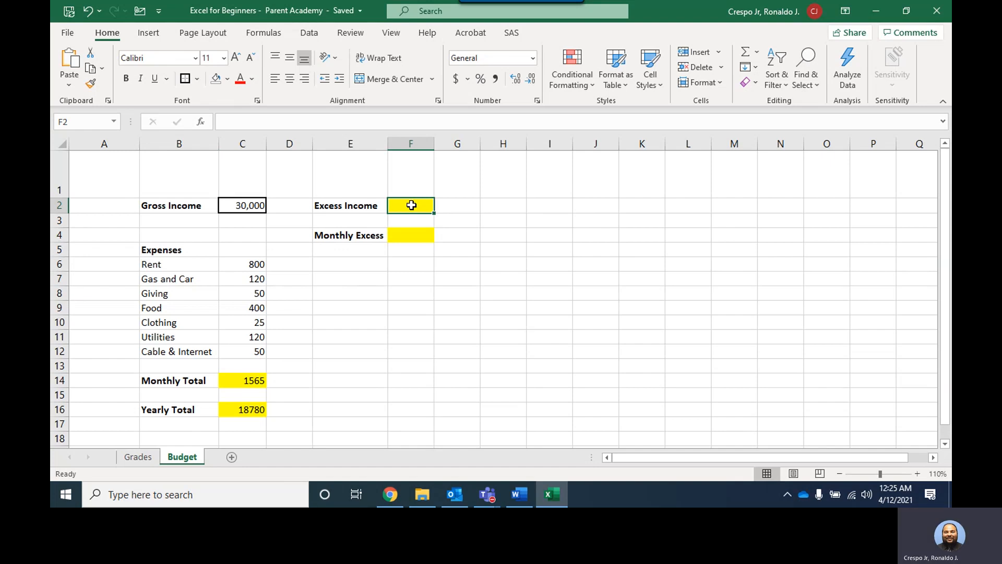
type("=")
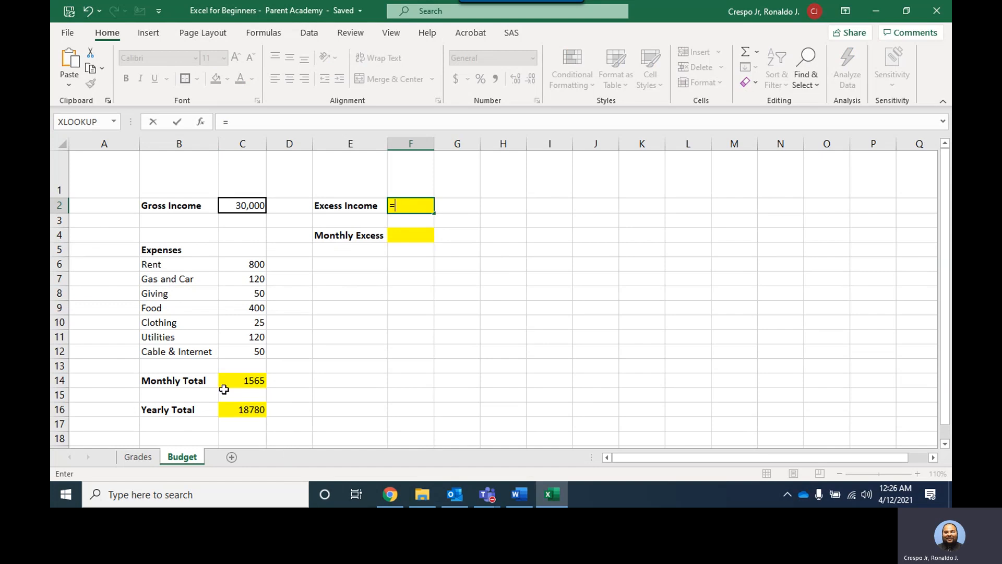
left_click(253, 207)
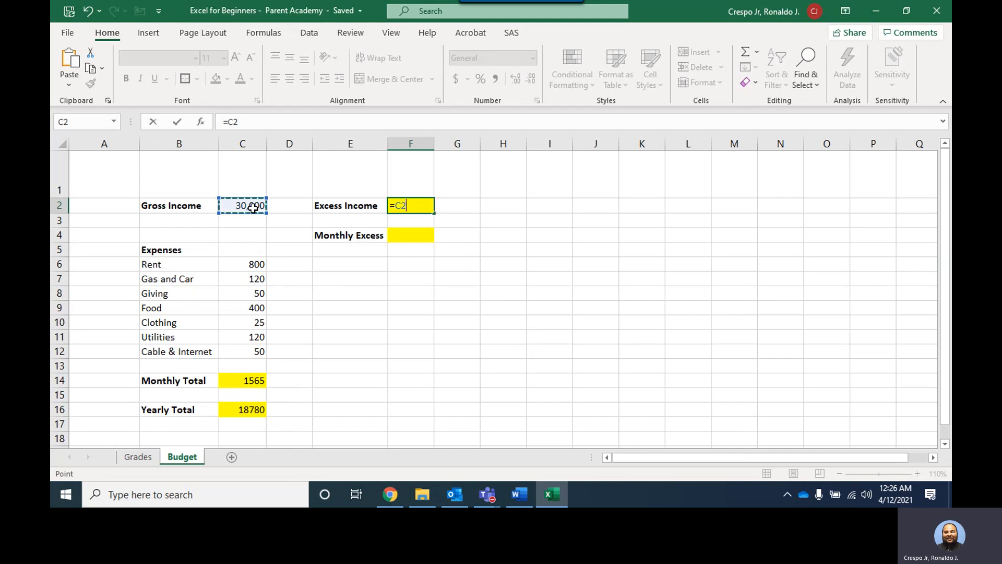
type("-")
left_click(249, 411)
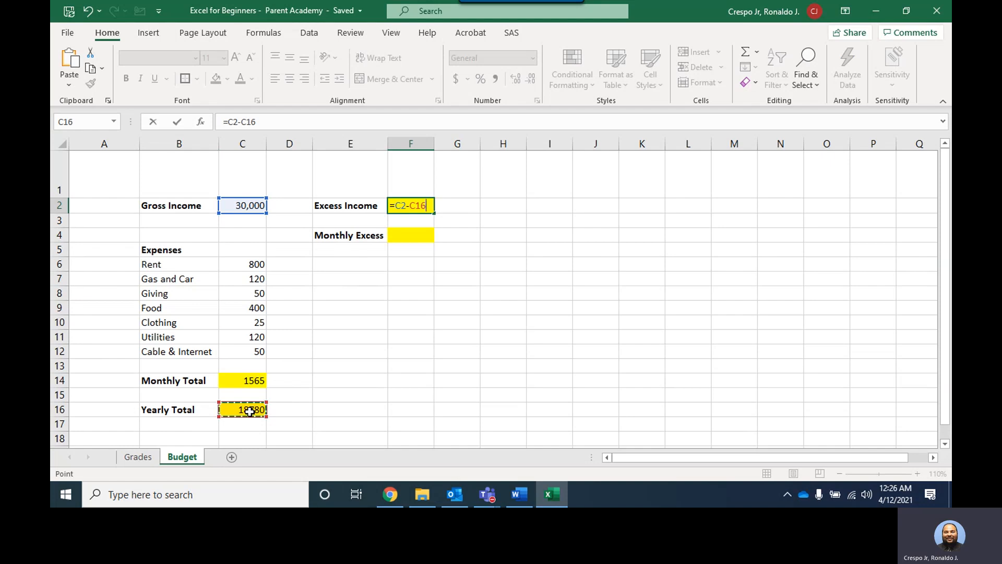
key("Return")
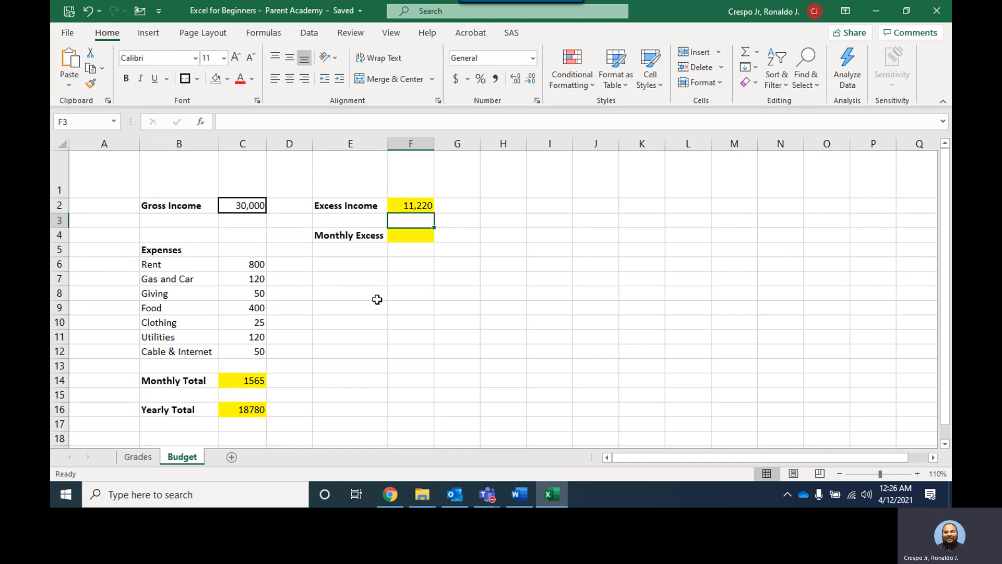
- Check the total and Excess Income formulas, and calculate the Monthly Excess in F4 with =F2/12
left_click(246, 379)
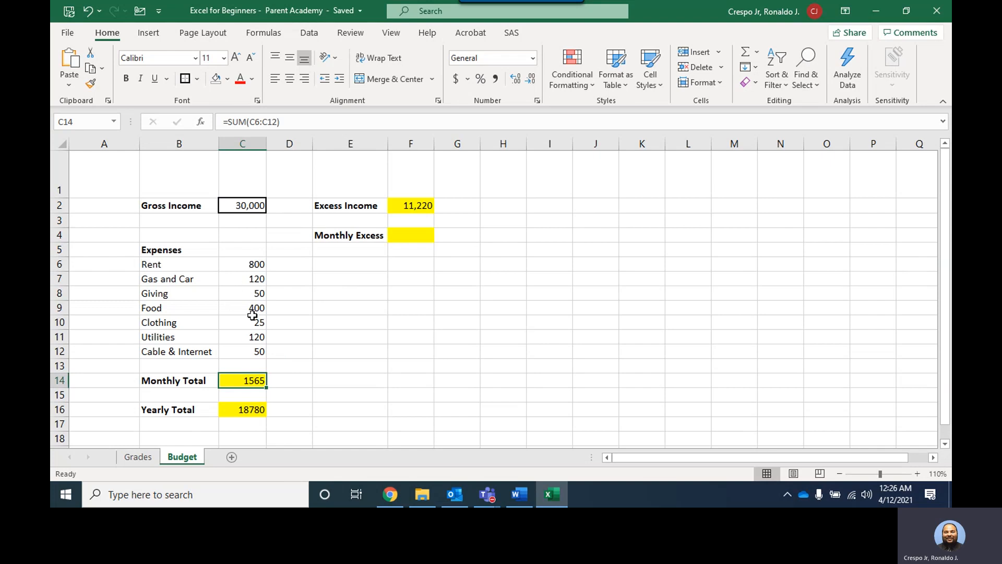
left_click(247, 412)
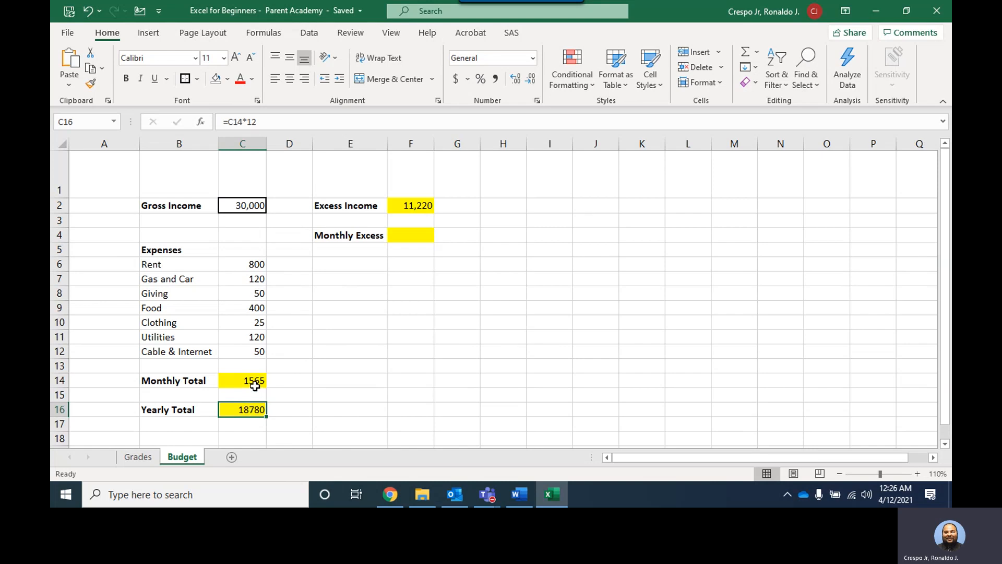
left_click(407, 206)
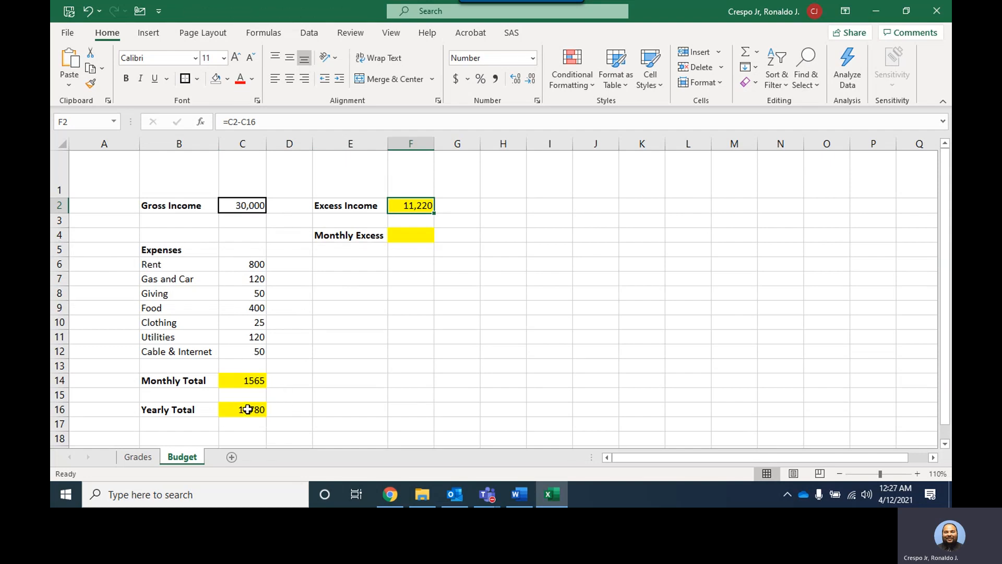
left_click(410, 237)
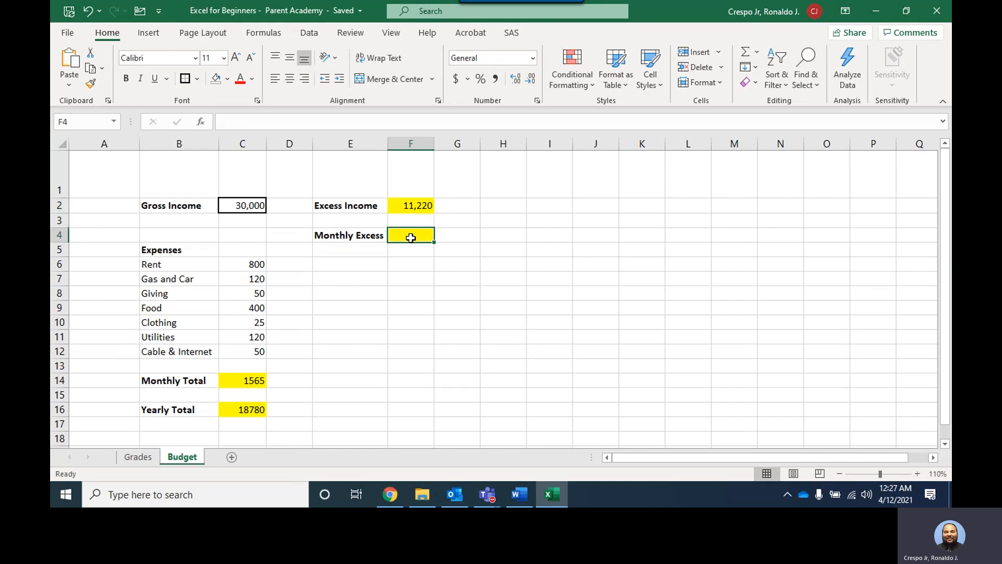
type("=")
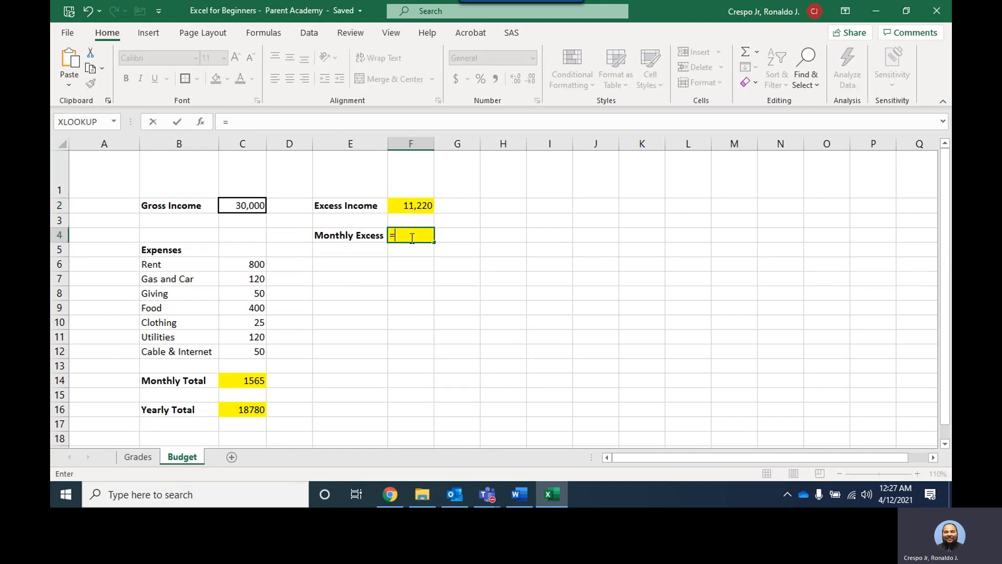
left_click(410, 206)
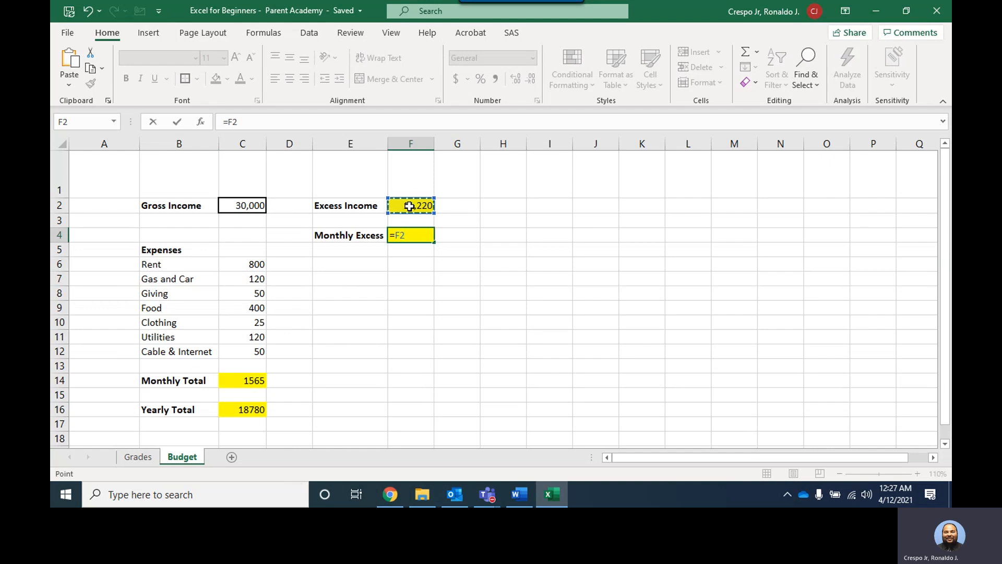
type("/")
type("12")
key("Return")
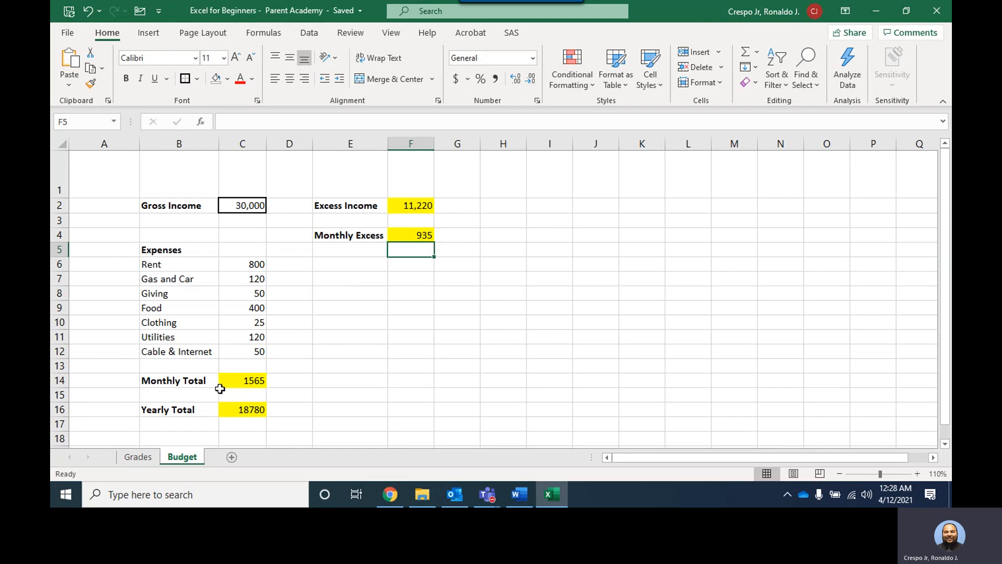
- Review the formulas behind the Monthly Total, Yearly Total, Excess Income and Monthly Excess cells
left_click(249, 379)
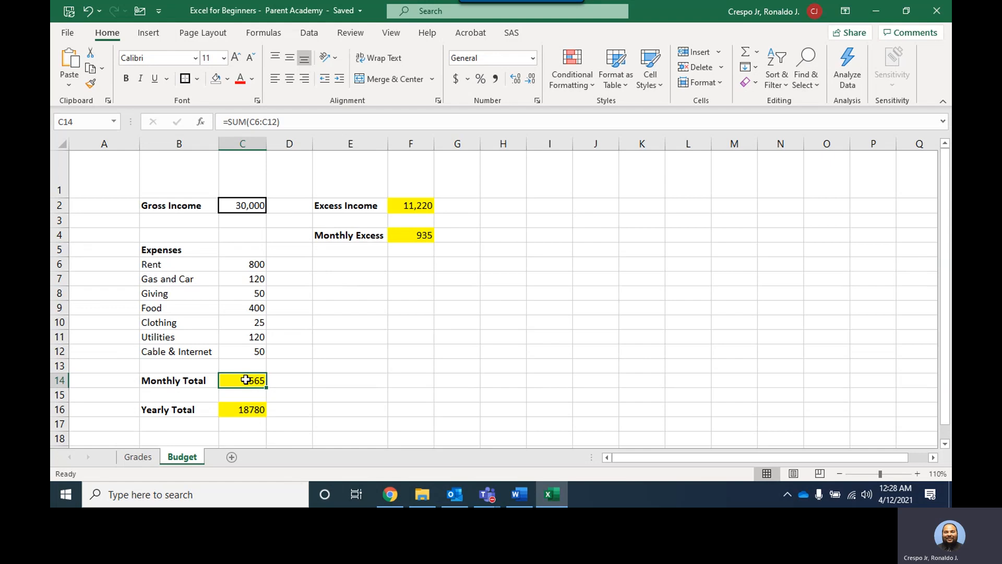
left_click(244, 409)
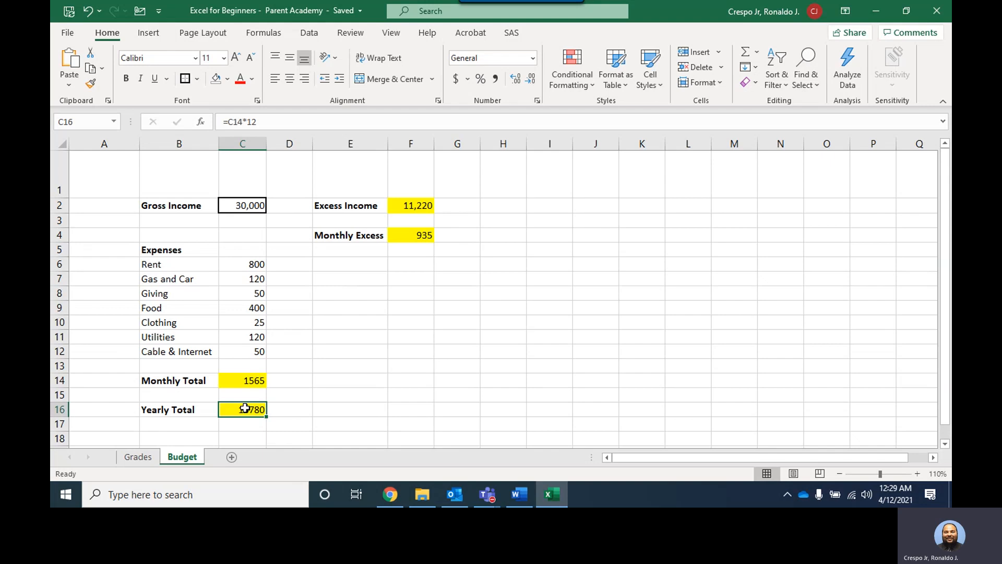
left_click(427, 205)
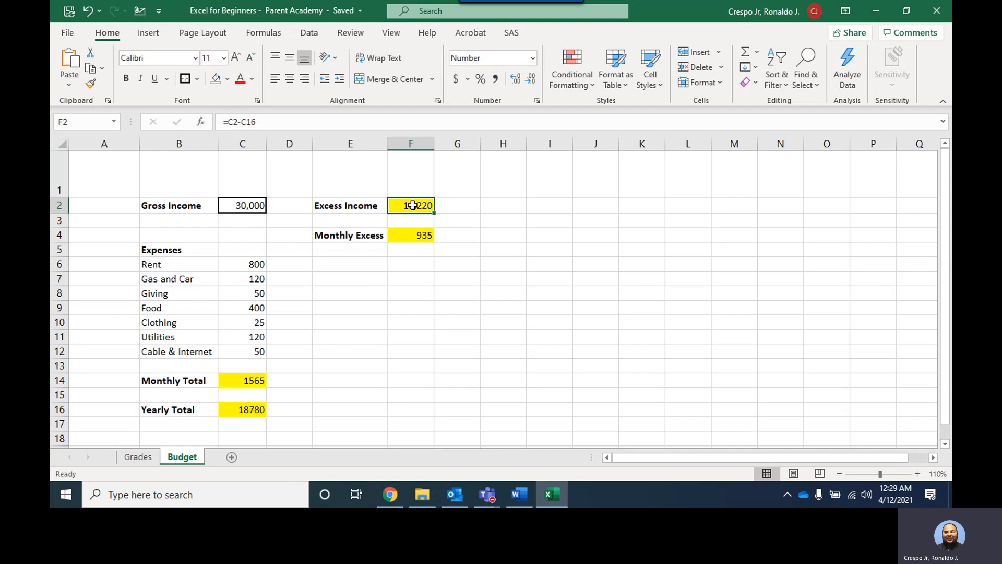
left_click(416, 238)
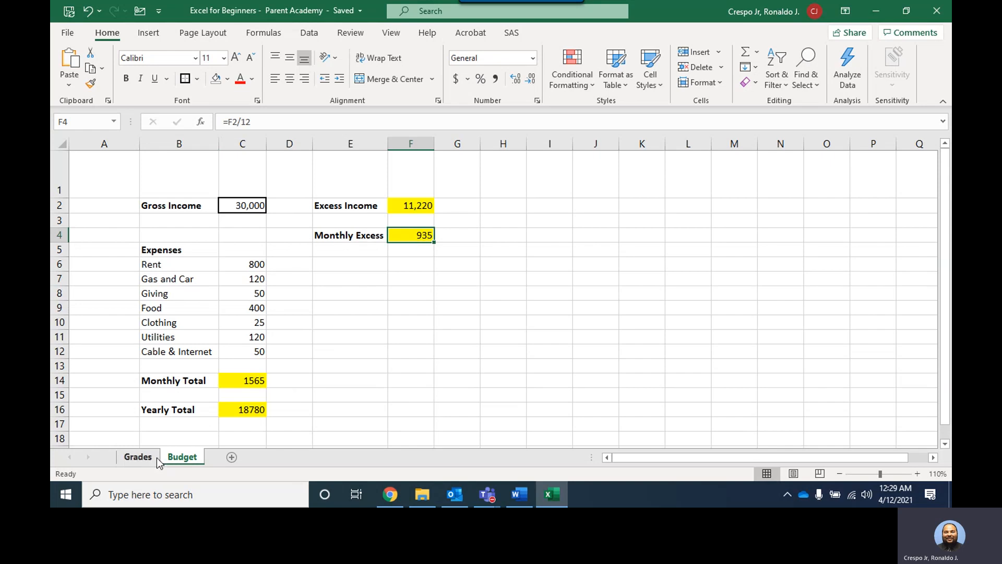
- Switch to the Grades sheet and examine the empty Quarter 2 Science grade cell D3 and the Science Breakdown sections
left_click(137, 457)
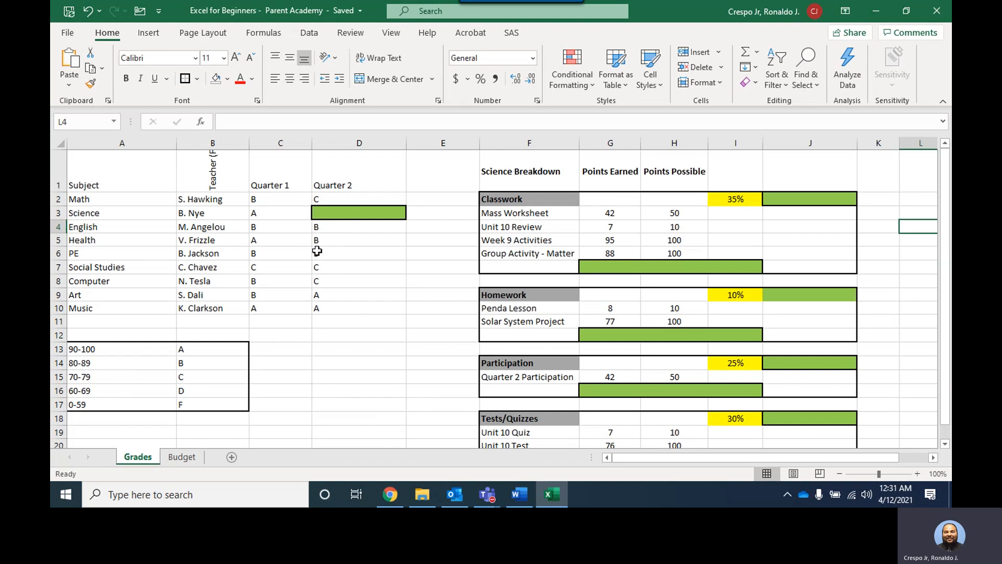
left_click(336, 214)
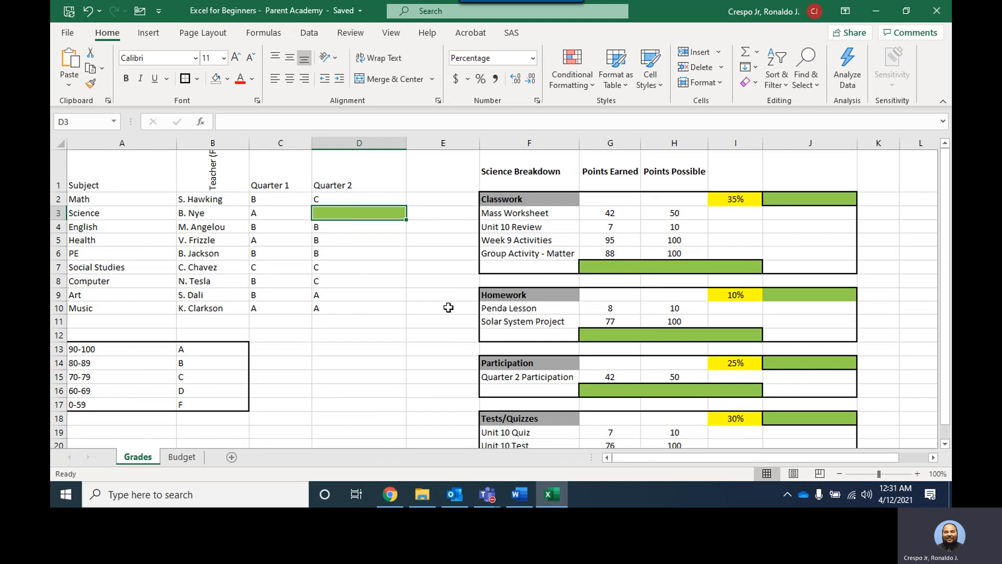
scroll(448, 307, "down", 1)
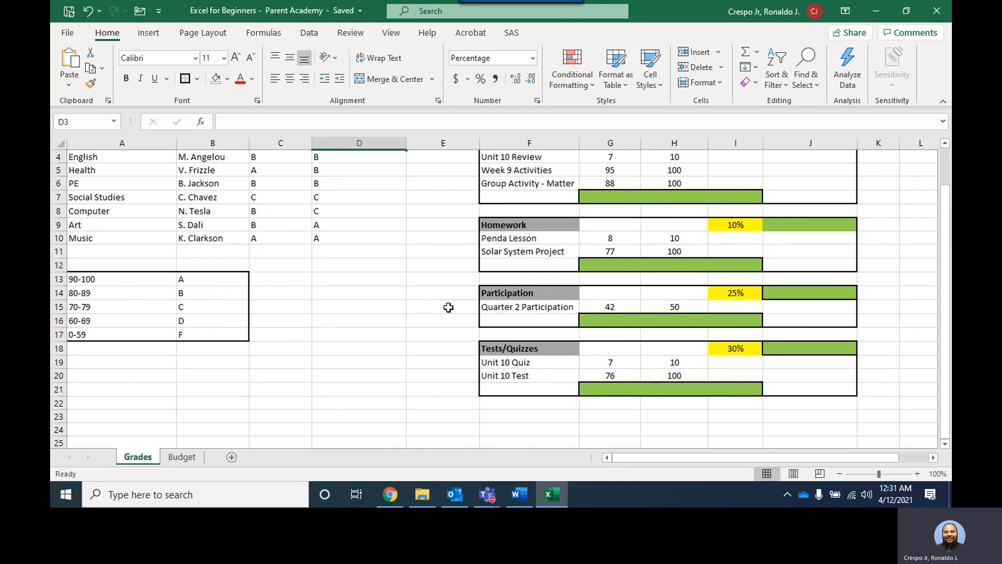
scroll(448, 307, "up", 1)
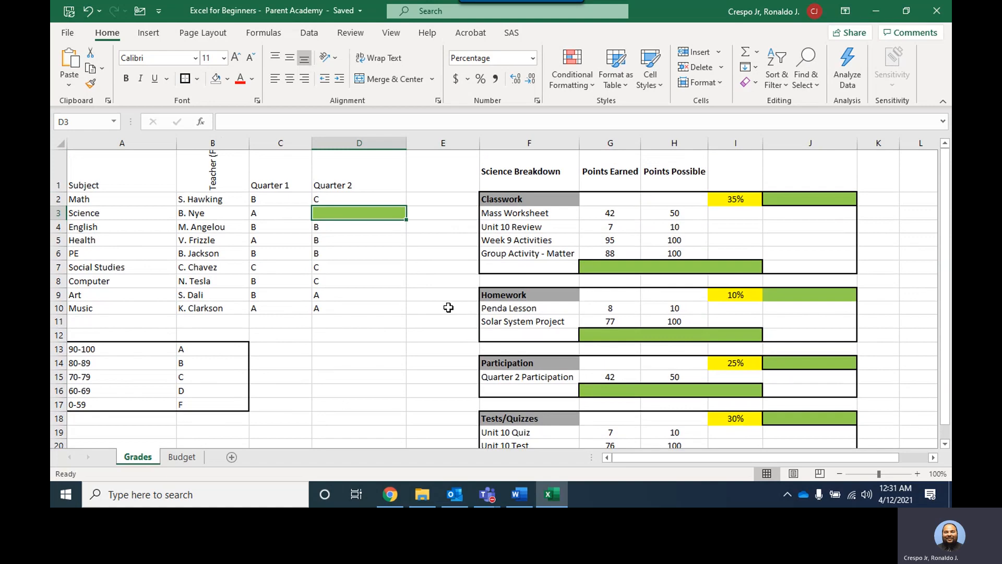
scroll(711, 328, "down", 1)
scroll(711, 330, "up", 1)
scroll(711, 330, "up", 1)
- Select the four category weights in I2, I9, I14 and I18 together to check their combined sum
left_click(739, 200)
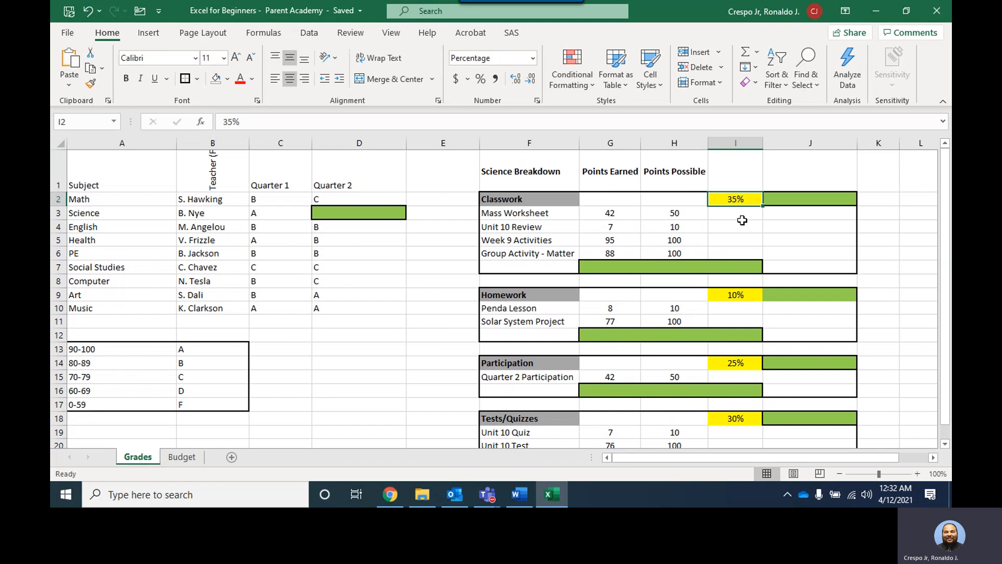
left_click(745, 298, "ctrl")
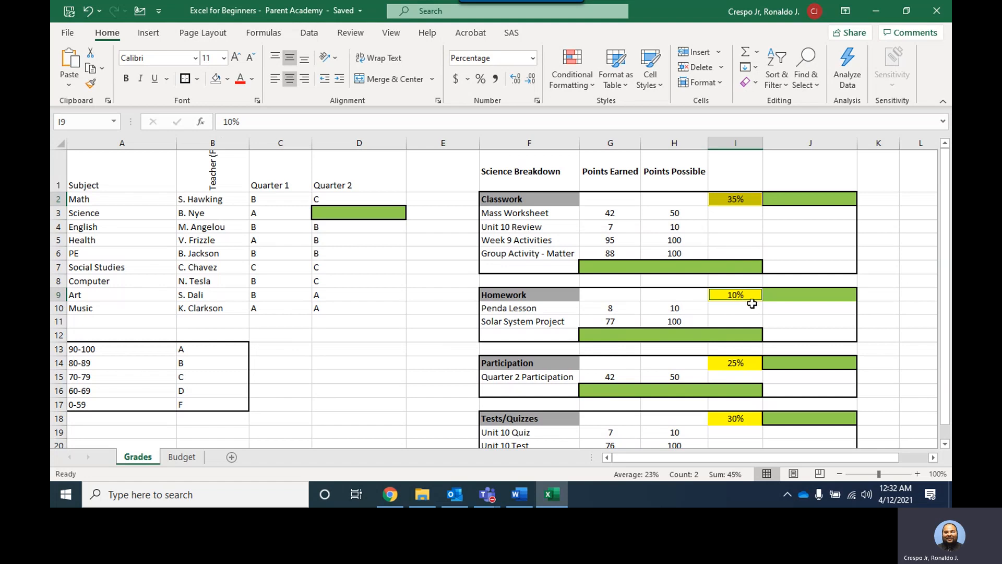
left_click(745, 364, "ctrl")
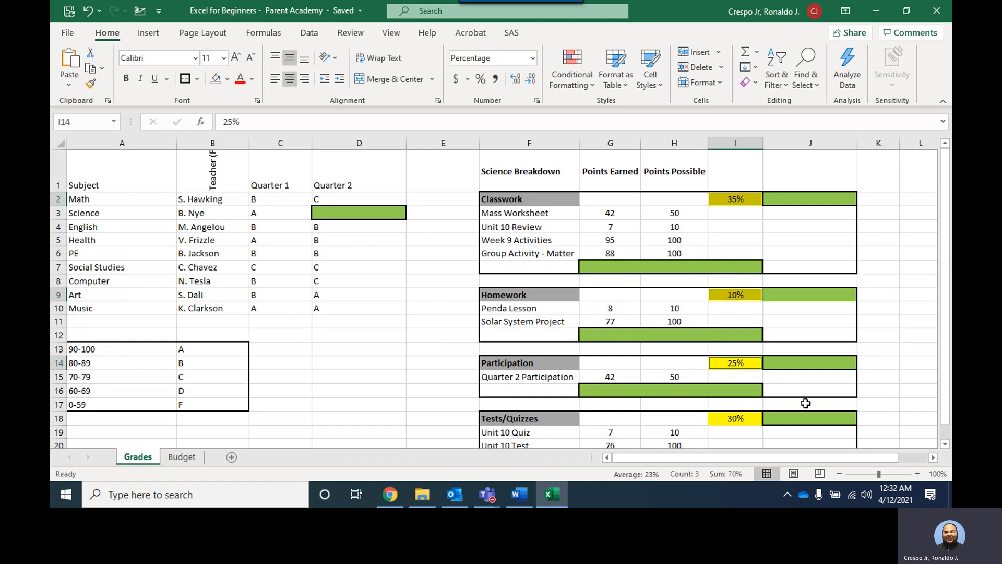
left_click(736, 420, "ctrl")
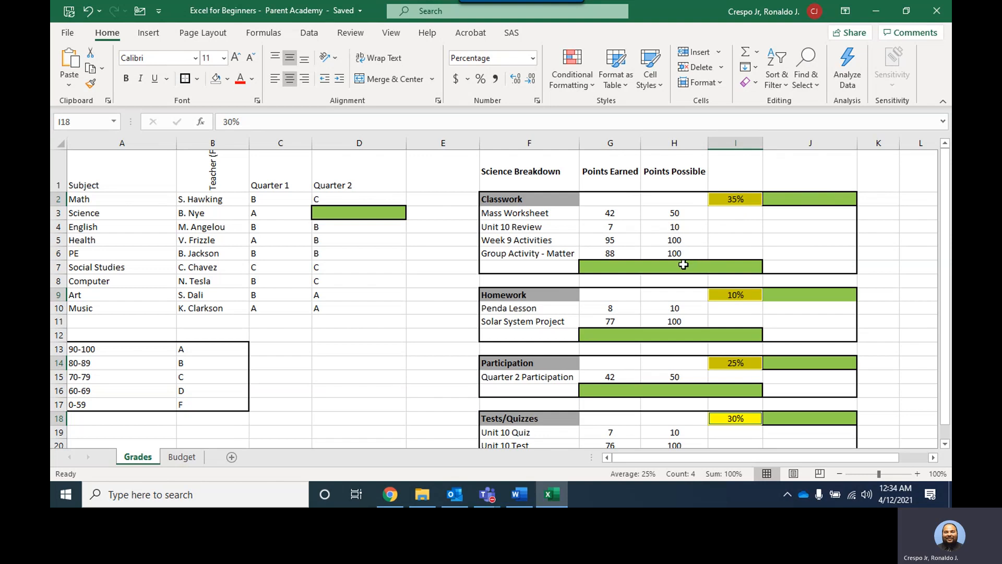
- Total the Classwork points earned in G7 with =SUM(G3:G6)
left_click(621, 267)
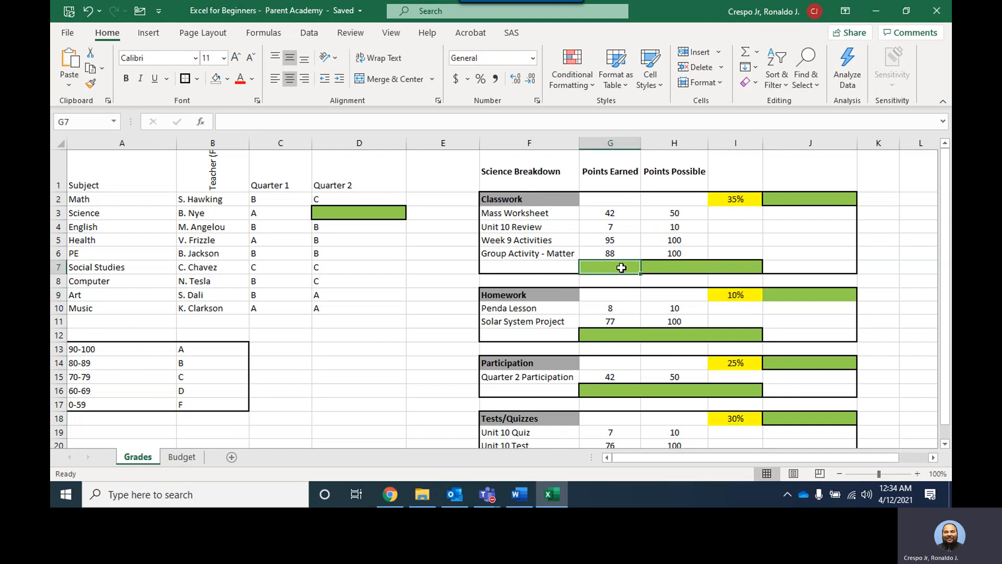
type("=")
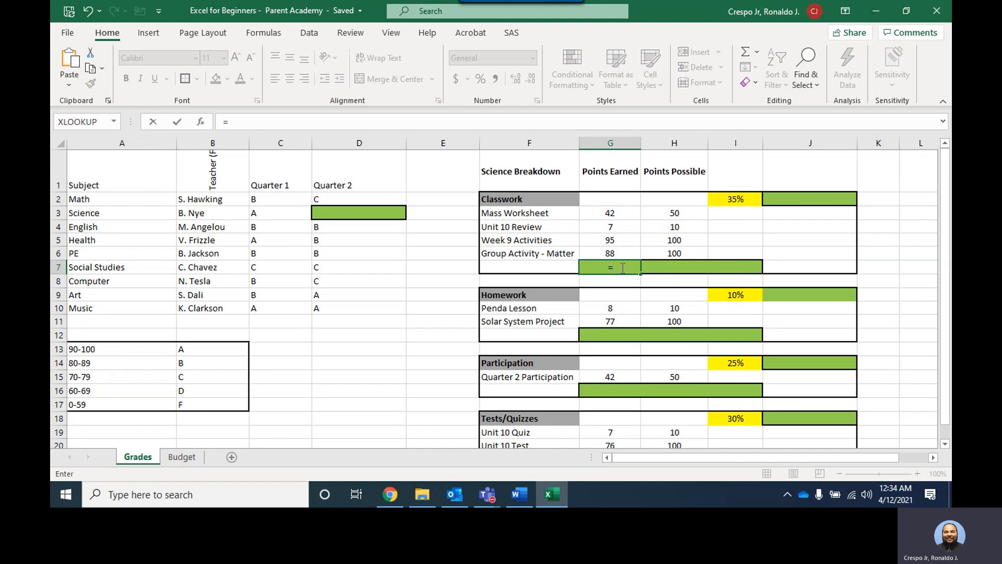
type("sum")
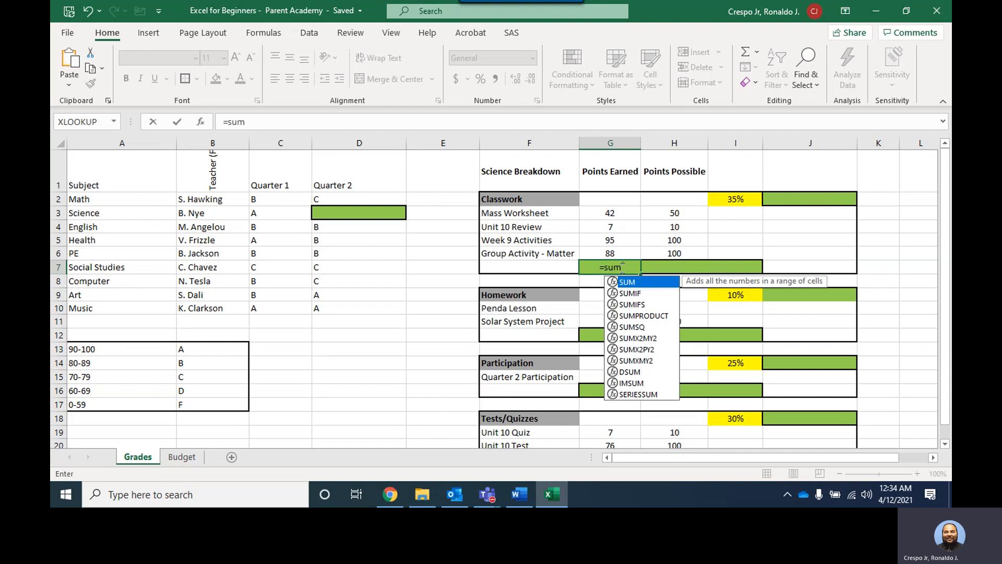
type("(")
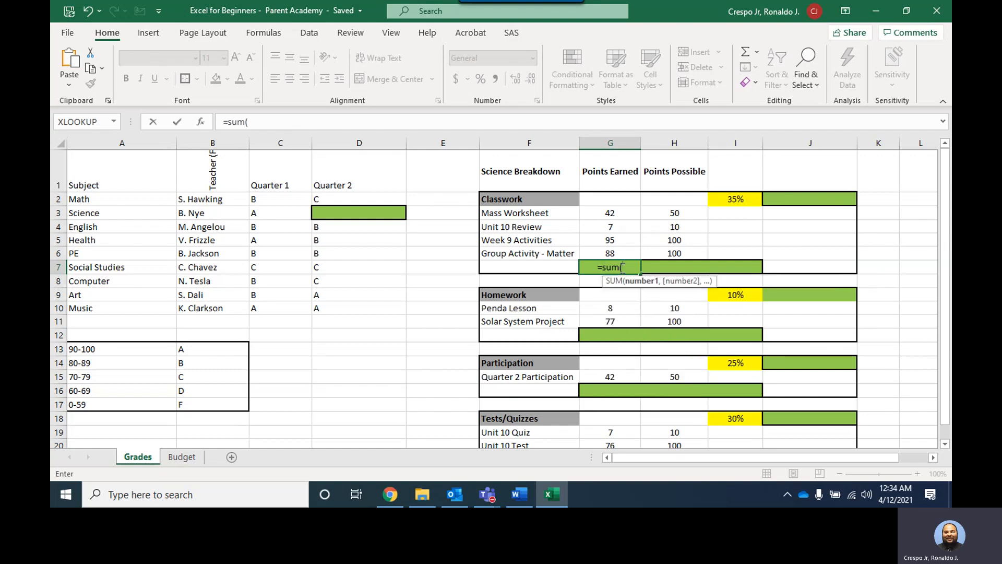
left_click(617, 214)
left_click_drag(618, 214, 623, 254)
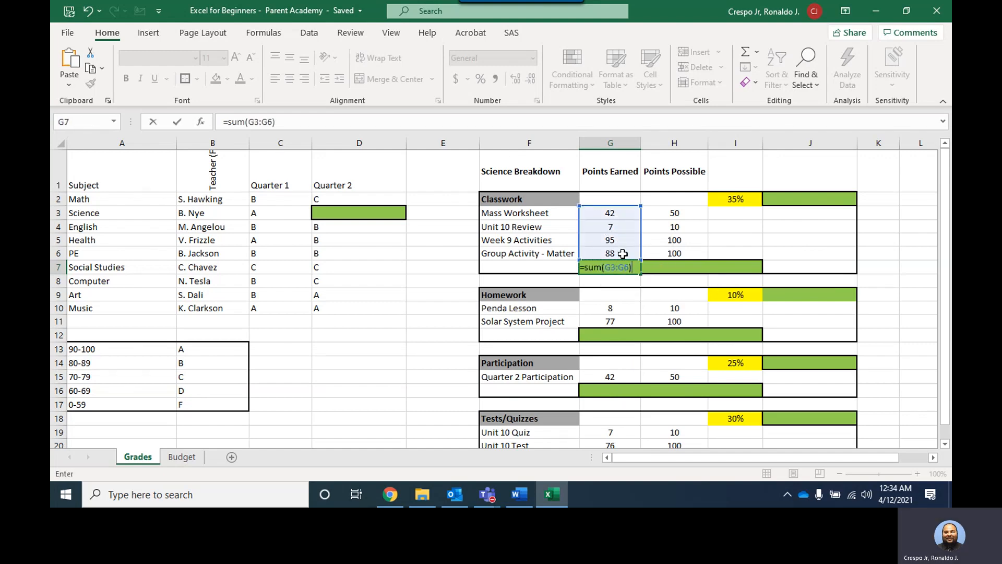
key("Return")
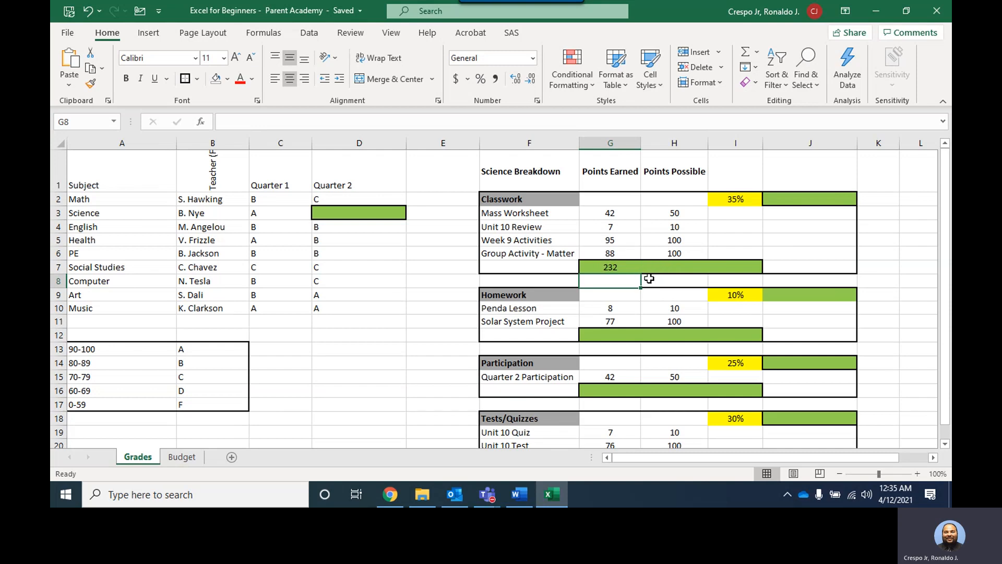
- Fill the Classwork total formula from G7 across to H7 to total the points possible, and check the copied formula
left_click(616, 266)
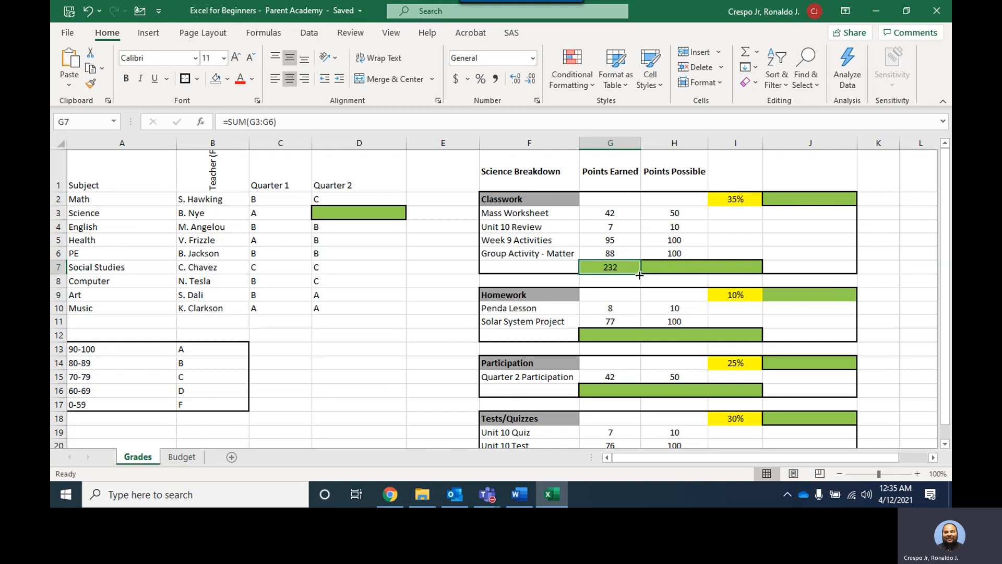
left_click_drag(640, 275, 698, 269)
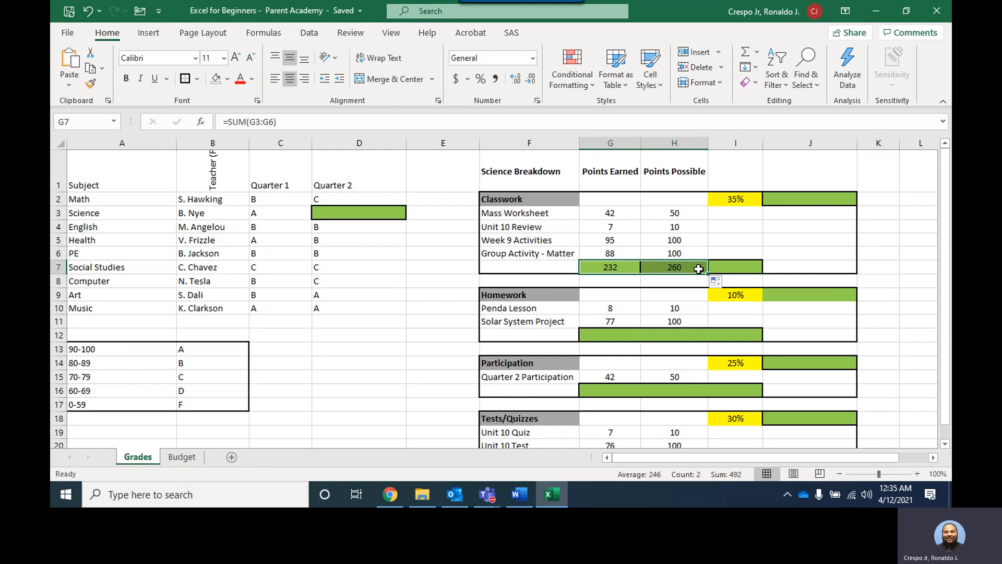
left_click(697, 268)
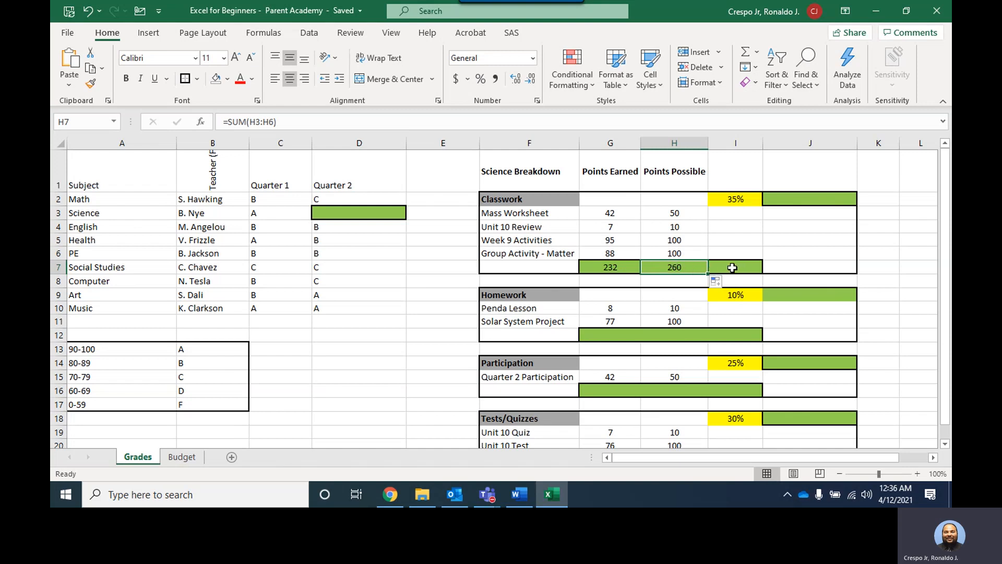
- Calculate the Classwork score in I7 with =G7/H7 and format it as a percentage
left_click(732, 268)
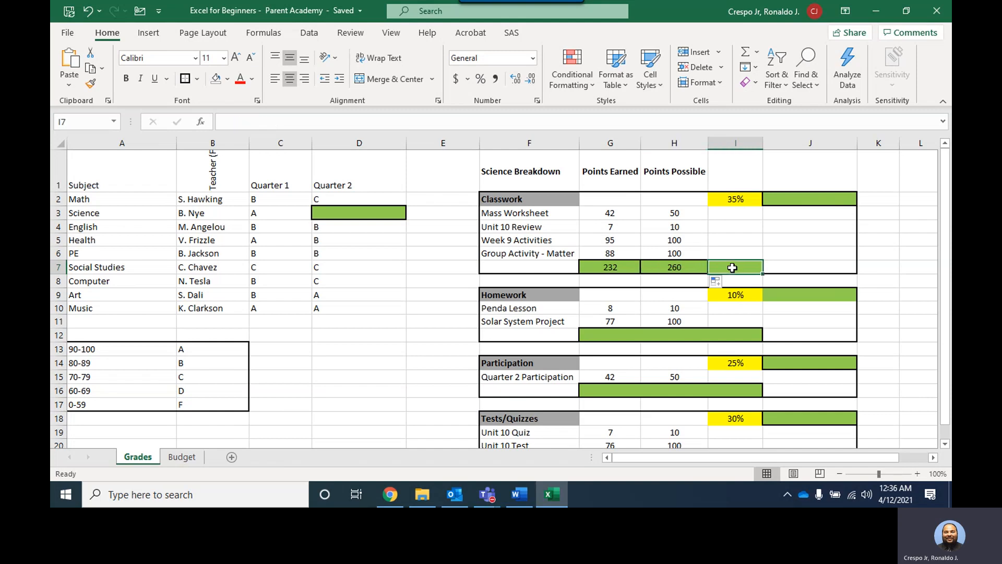
type("=")
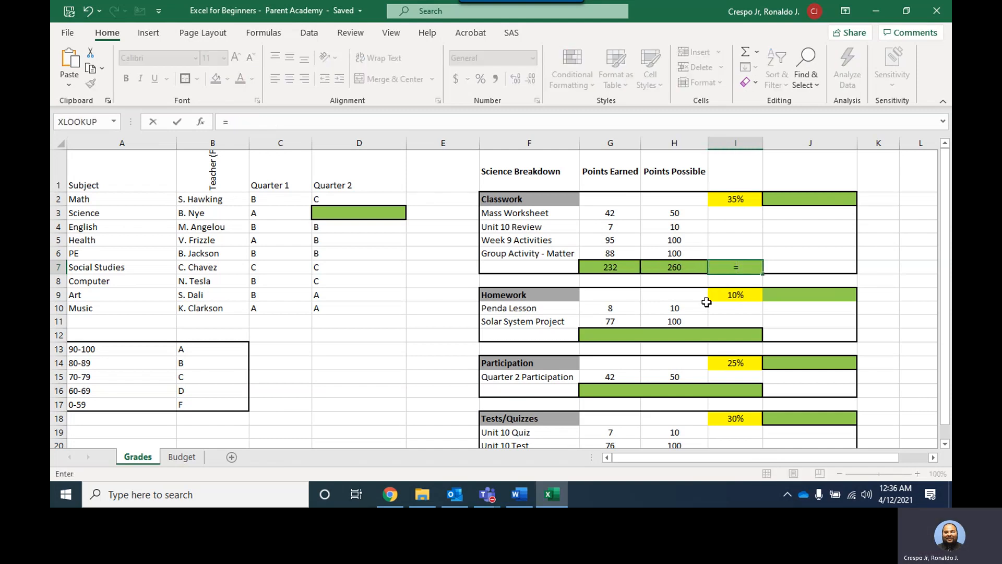
left_click(619, 268)
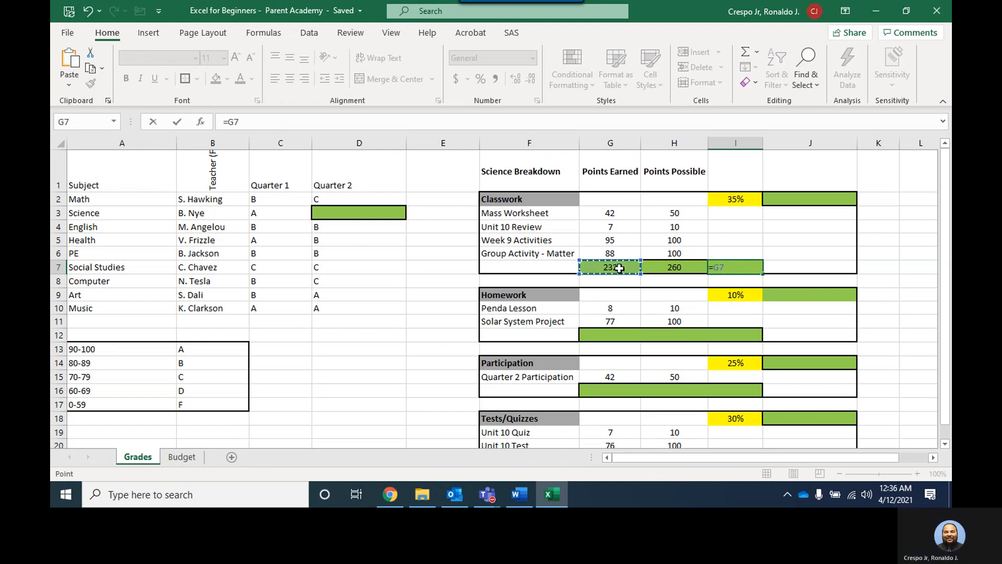
type("/")
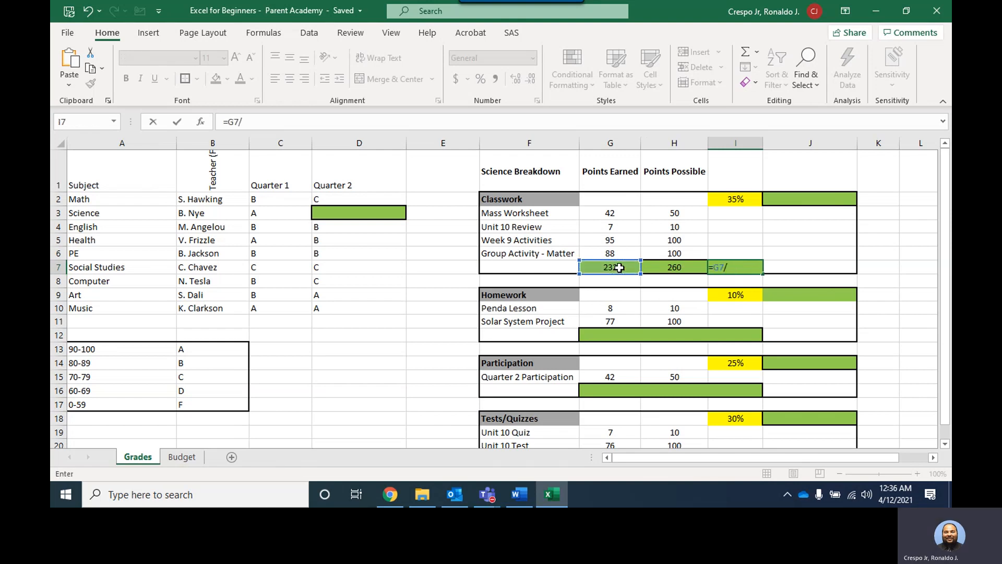
left_click(681, 267)
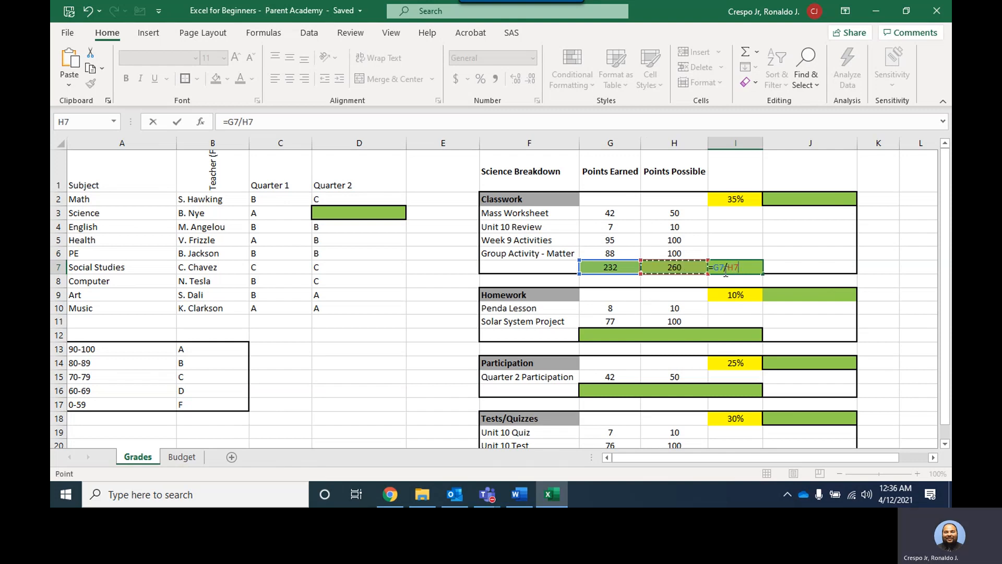
key("Return")
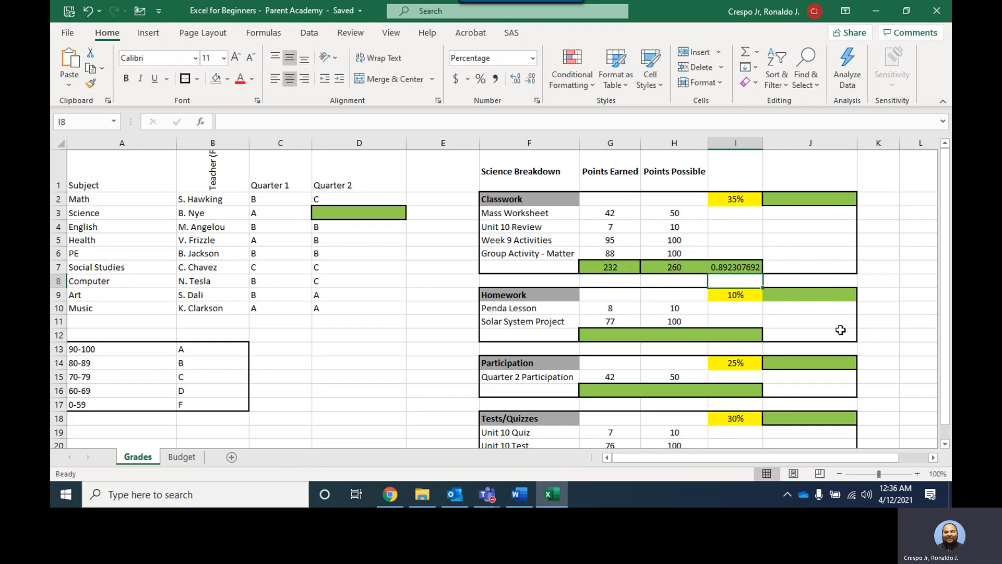
left_click(739, 268)
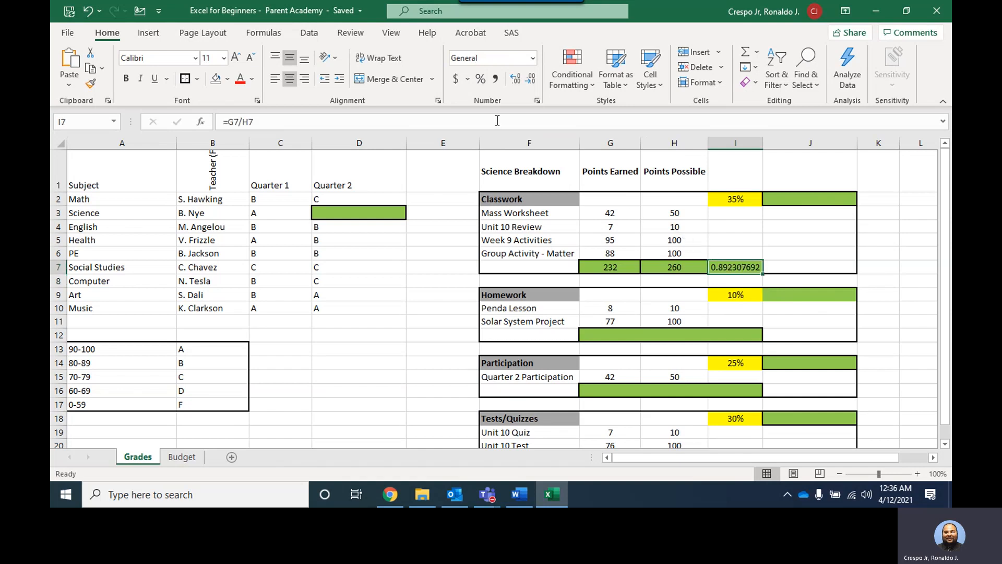
left_click(478, 81)
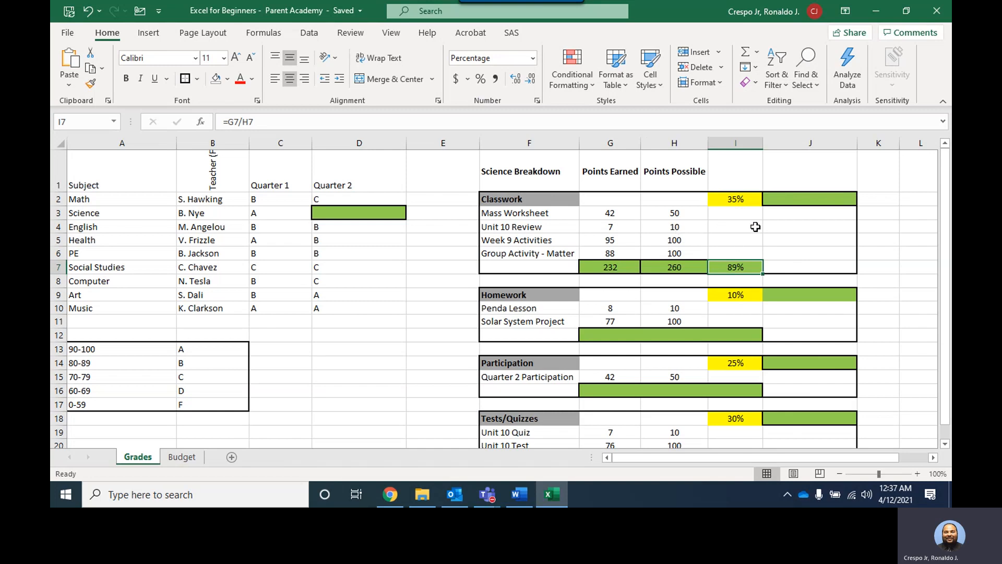
- Calculate the weighted Classwork grade in J2 with =I2*I7
left_click(789, 198)
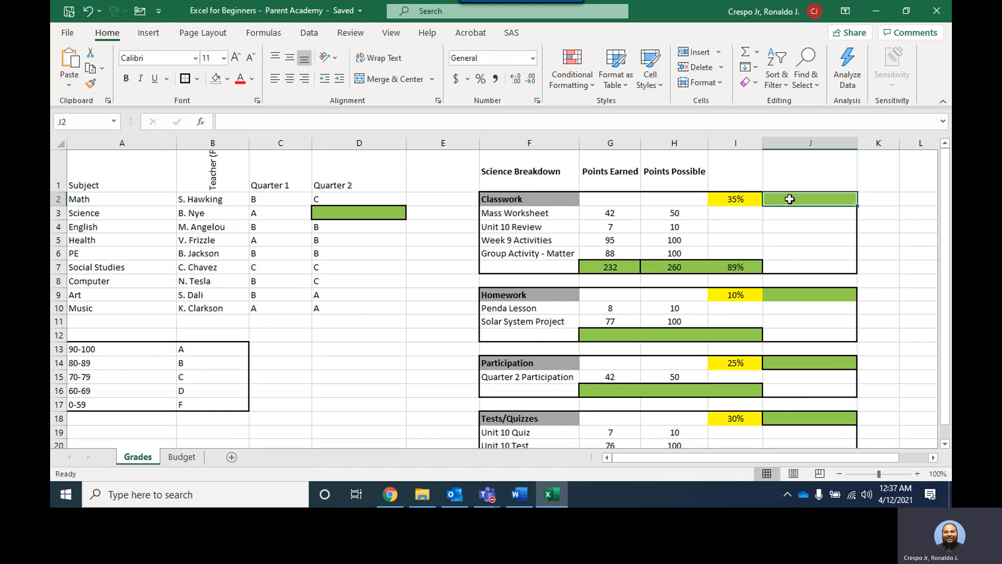
type("=")
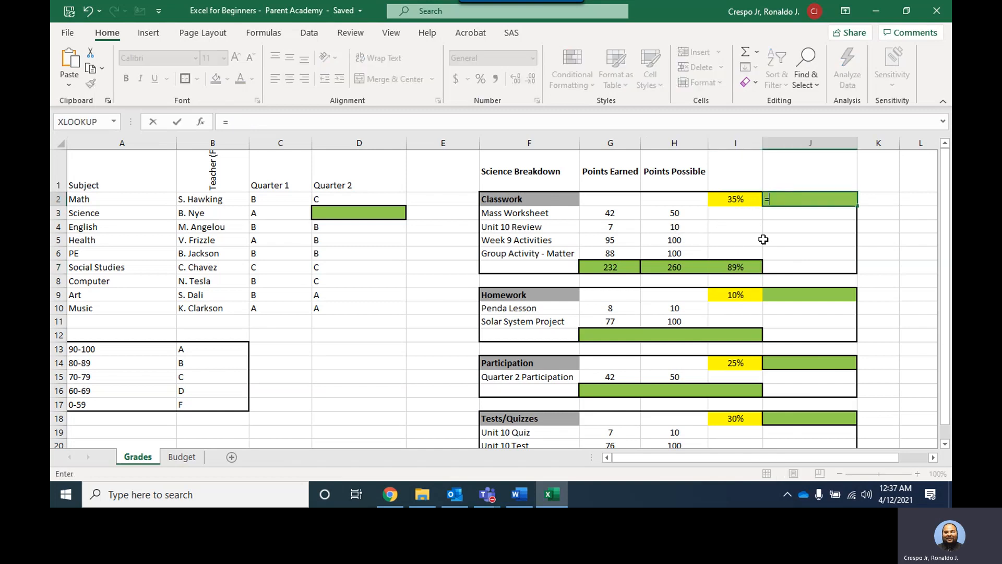
left_click(738, 202)
type("*")
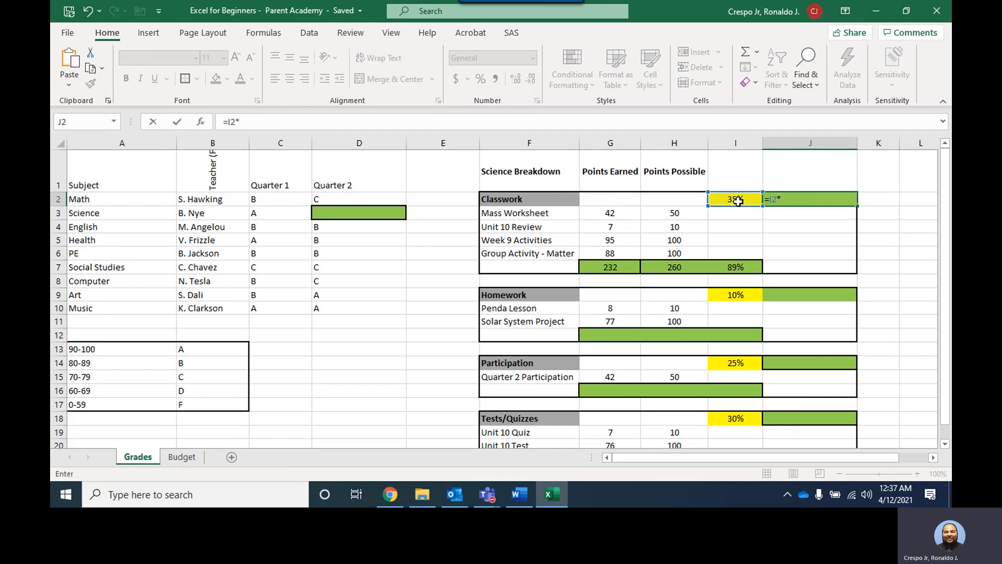
left_click(746, 267)
key("Return")
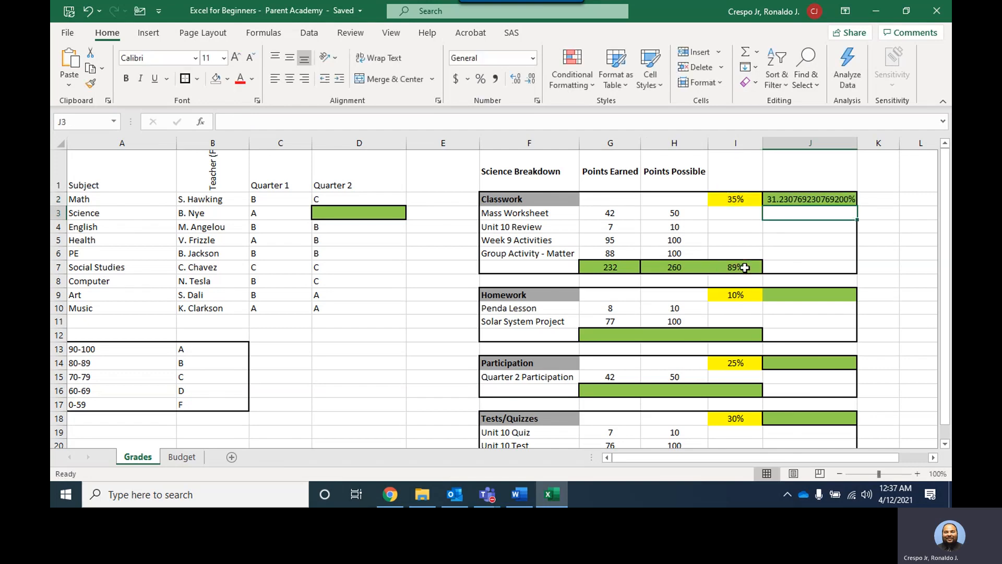
- Reduce the weighted Classwork grade in J2 to a whole percentage with no decimal places
left_click(800, 198)
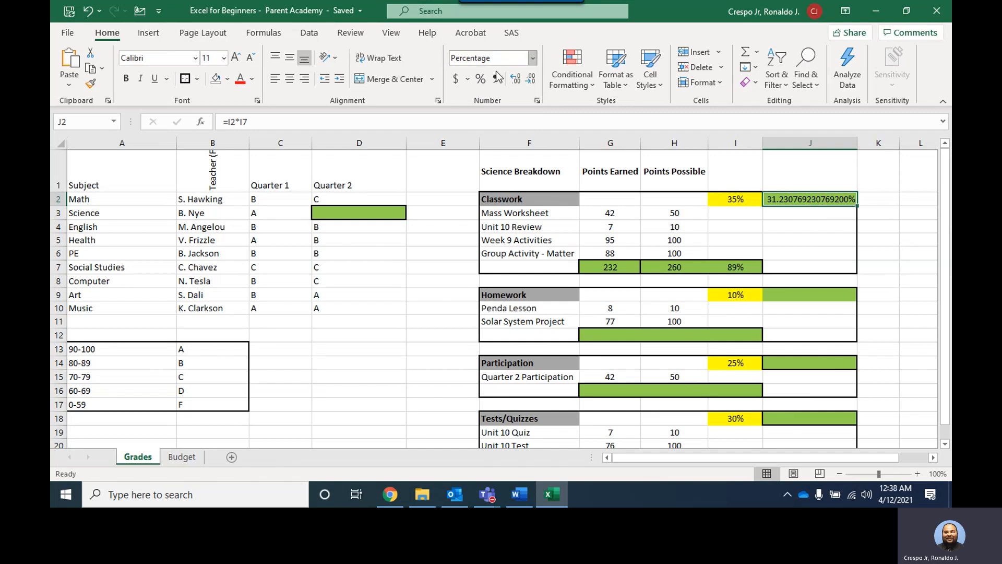
left_click(524, 79)
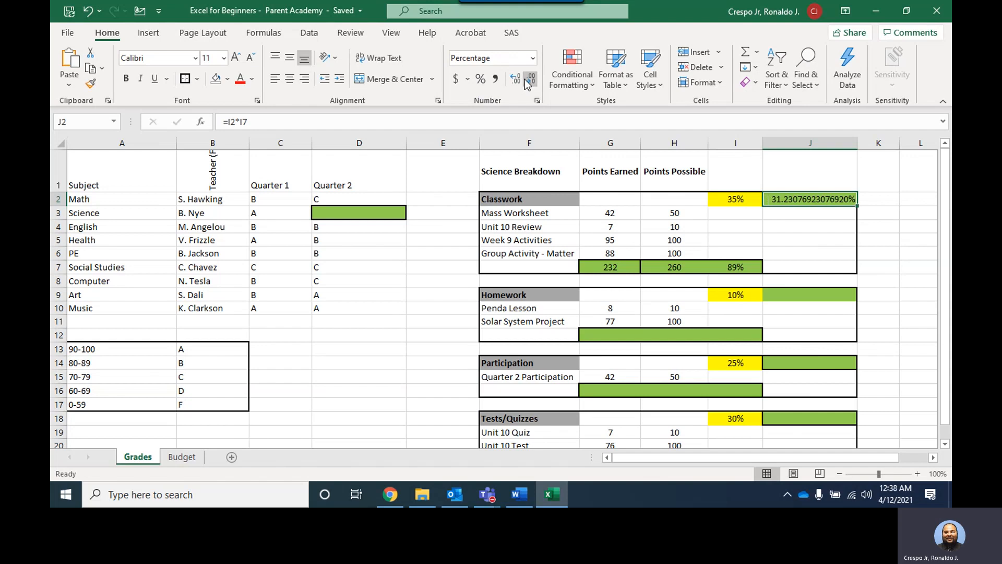
left_click(531, 80)
left_click(530, 80)
left_click(530, 80)
left_click(531, 80)
left_click(531, 80)
left_click(530, 80)
left_click(531, 80)
left_click(531, 79)
left_click(530, 80)
left_click(531, 80)
left_click(530, 80)
left_click(530, 79)
scroll(710, 230, "down", 1)
scroll(778, 253, "up", 1)
- Total the Homework points earned in G12 with =SUM(G10:G11) and fill the formula across to H12
left_click(607, 331)
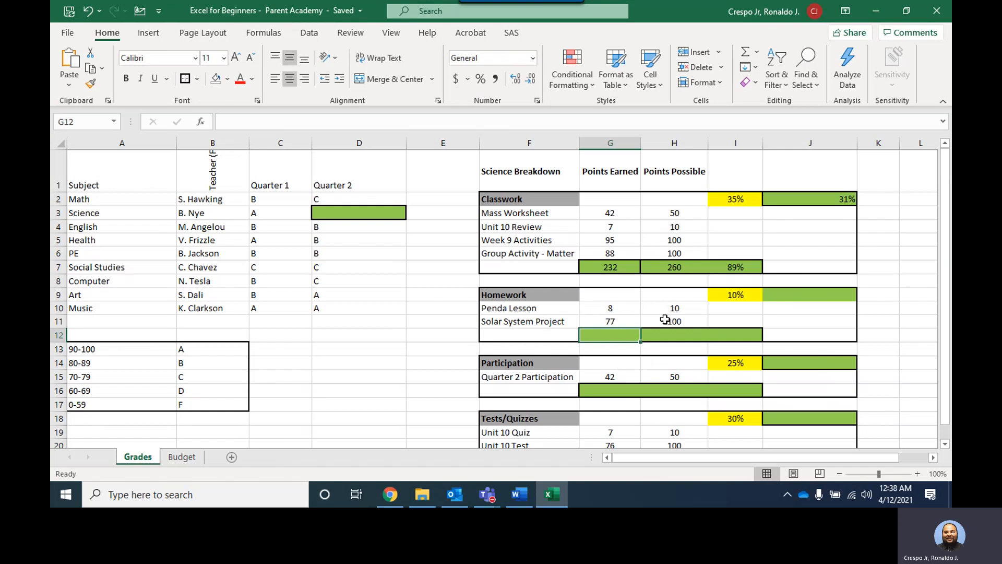
type("=")
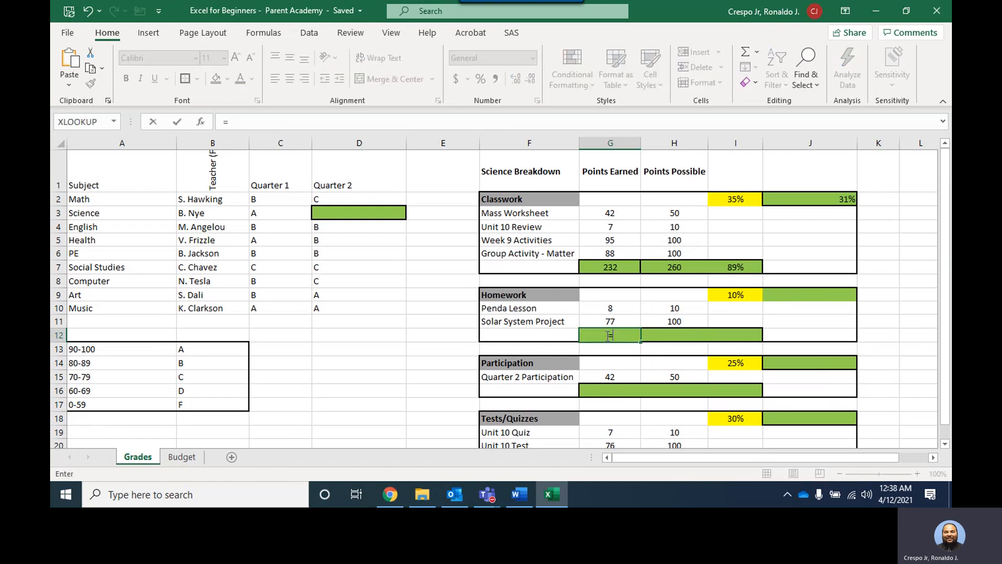
type("sum(")
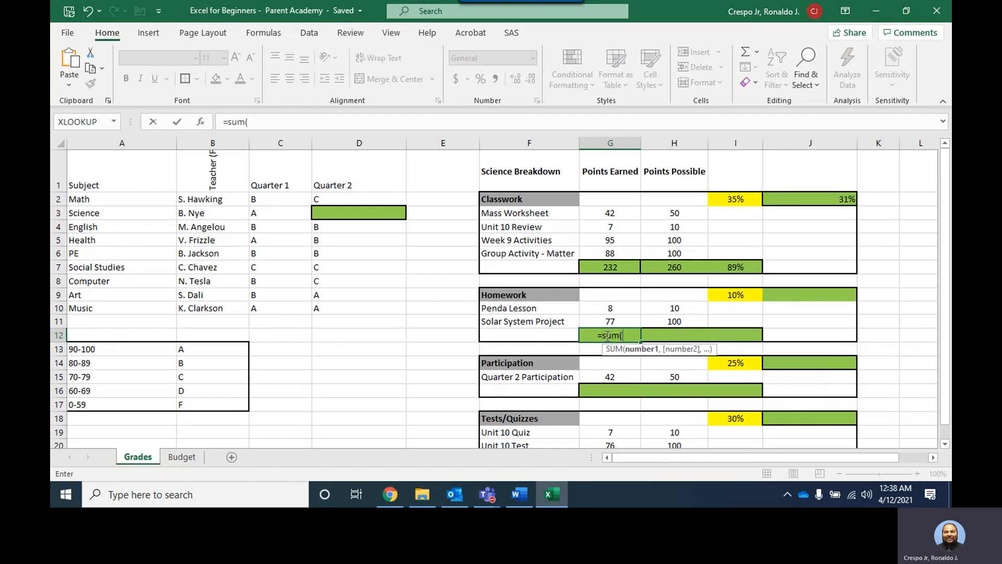
left_click_drag(608, 308, 612, 321)
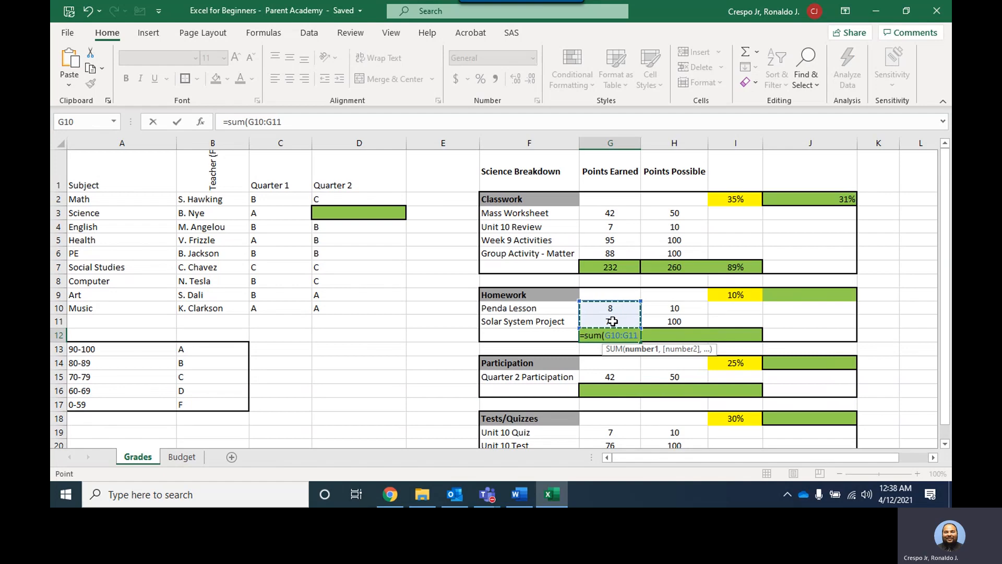
type(")")
key("Return")
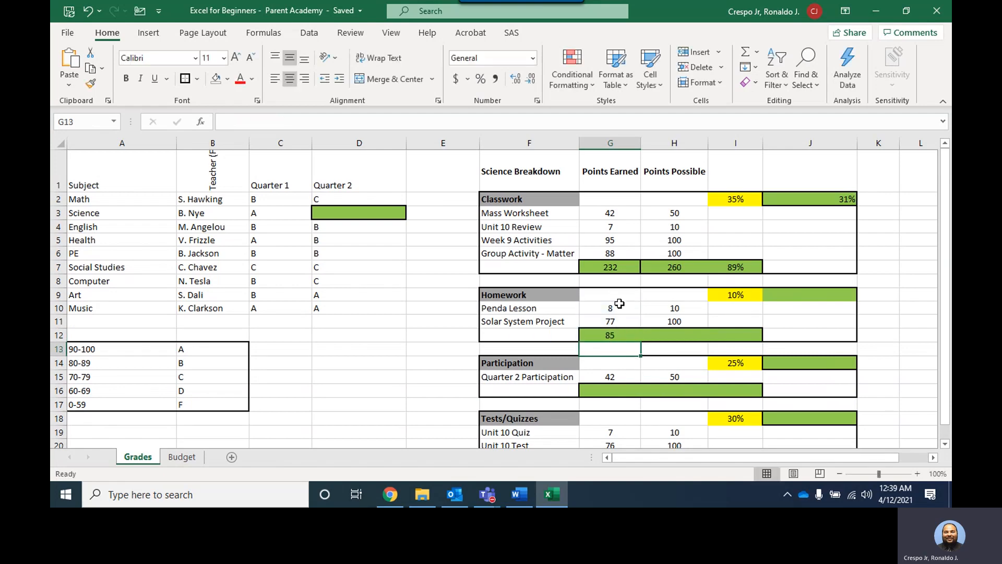
left_click(621, 335)
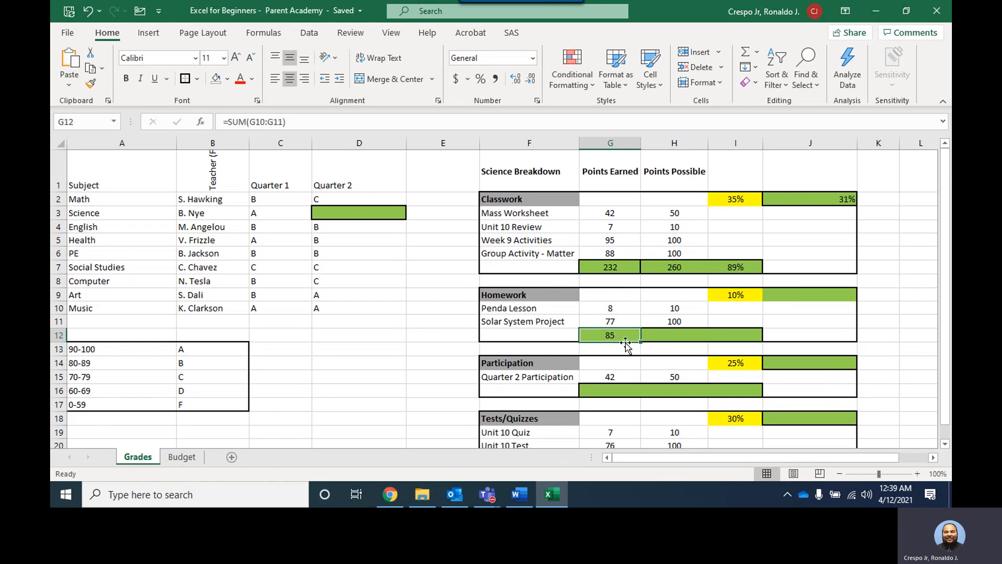
left_click_drag(640, 344, 684, 342)
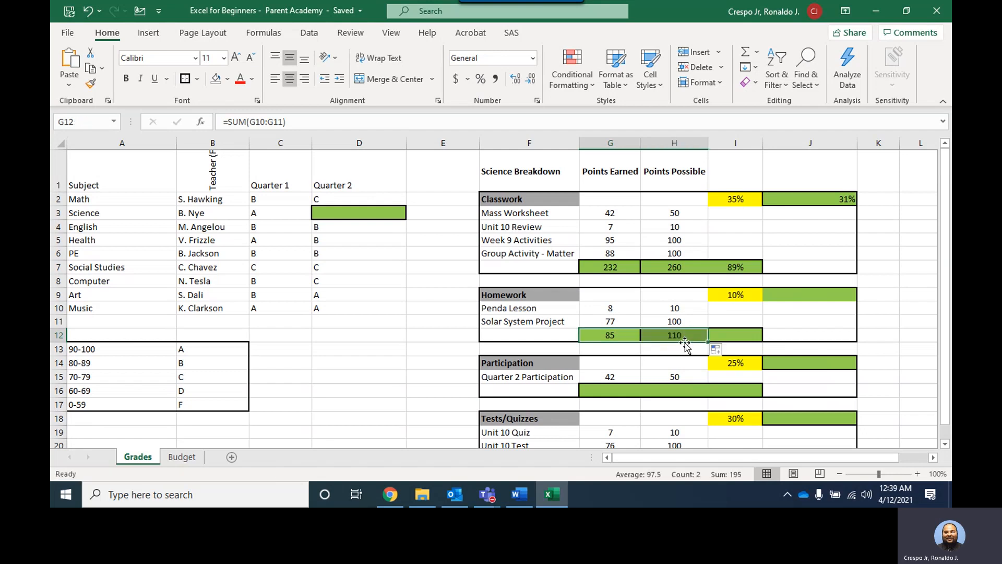
- Calculate the Homework score in I12 with the formula =G12/H12
left_click(731, 336)
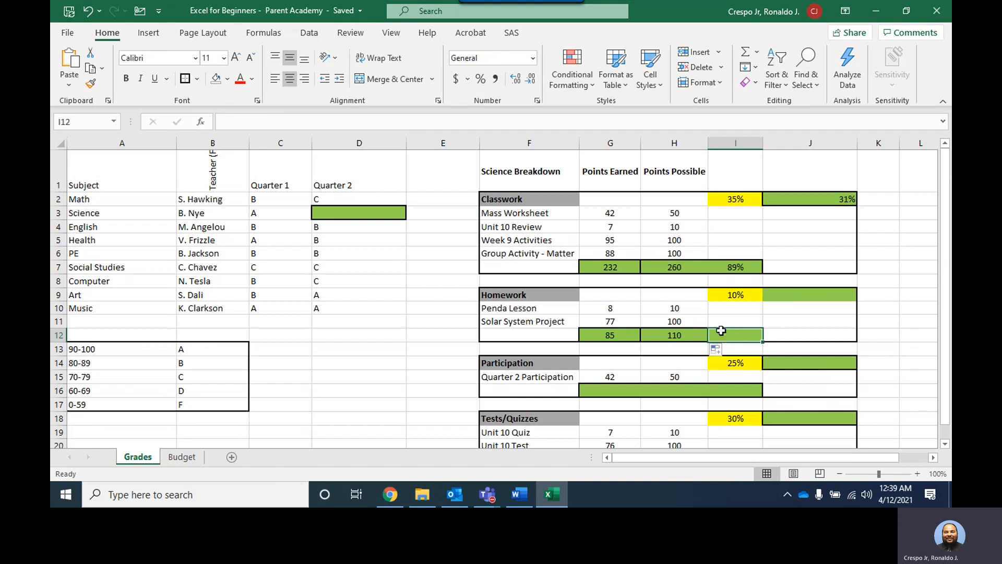
type("=")
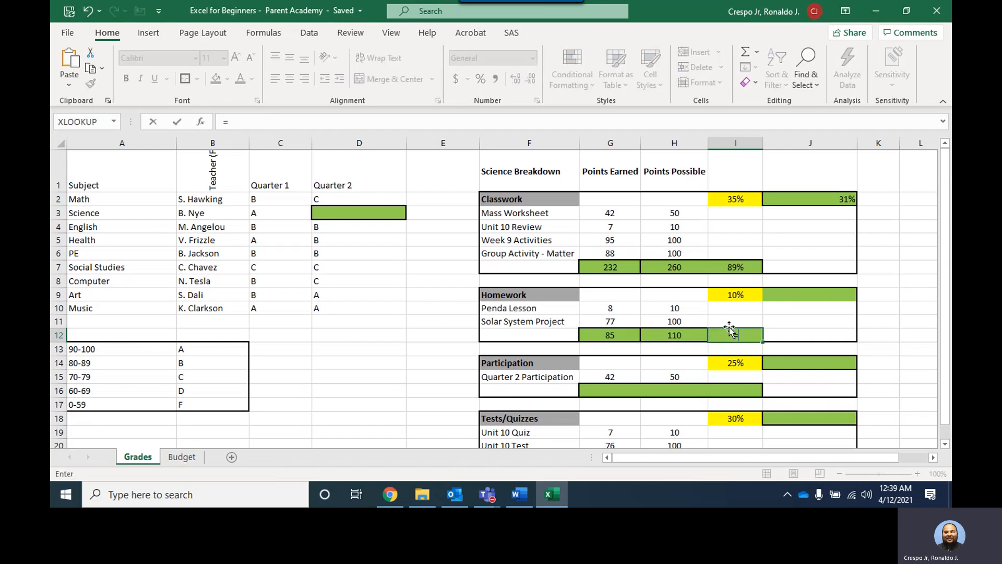
left_click(614, 333)
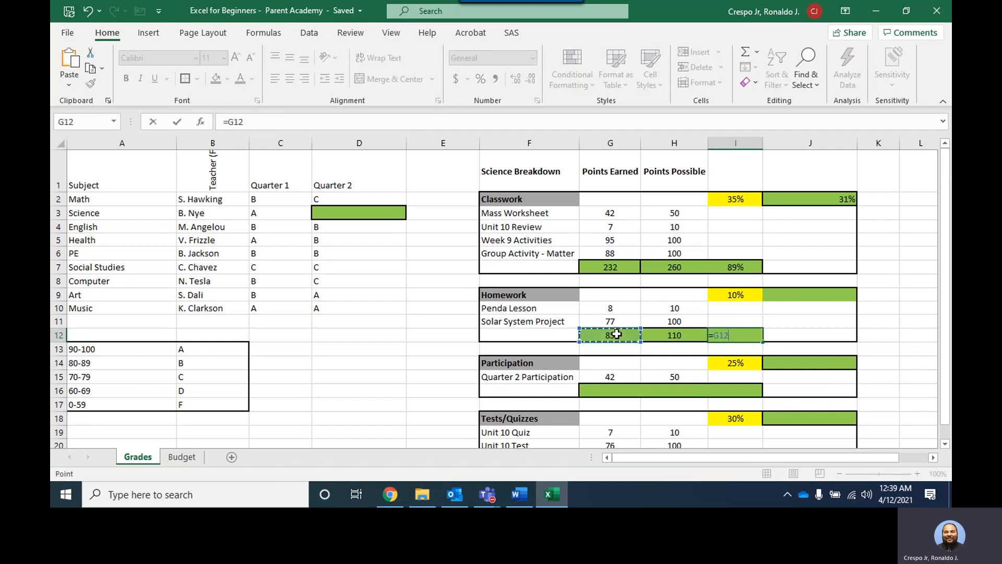
type("/")
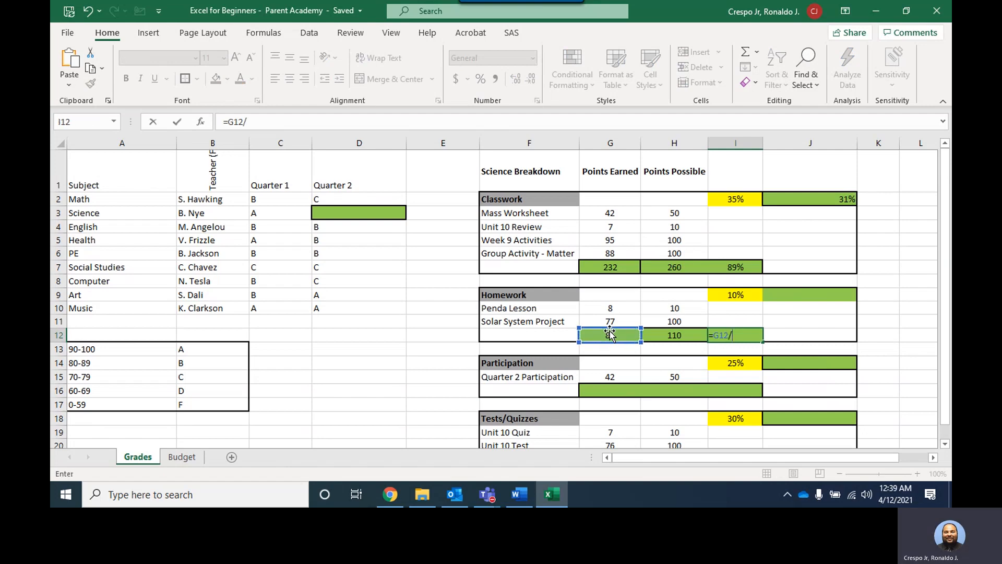
left_click(678, 336)
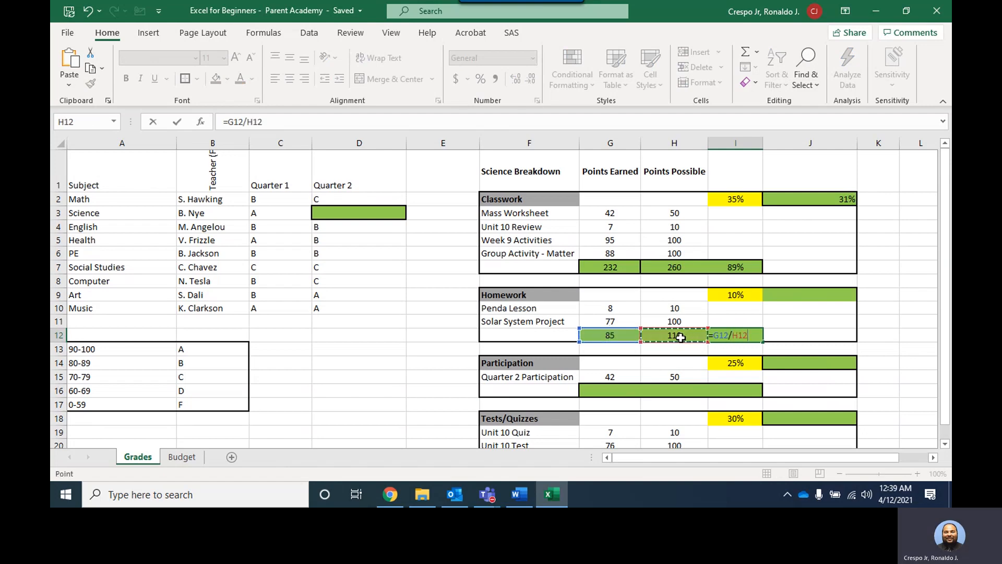
key("Return")
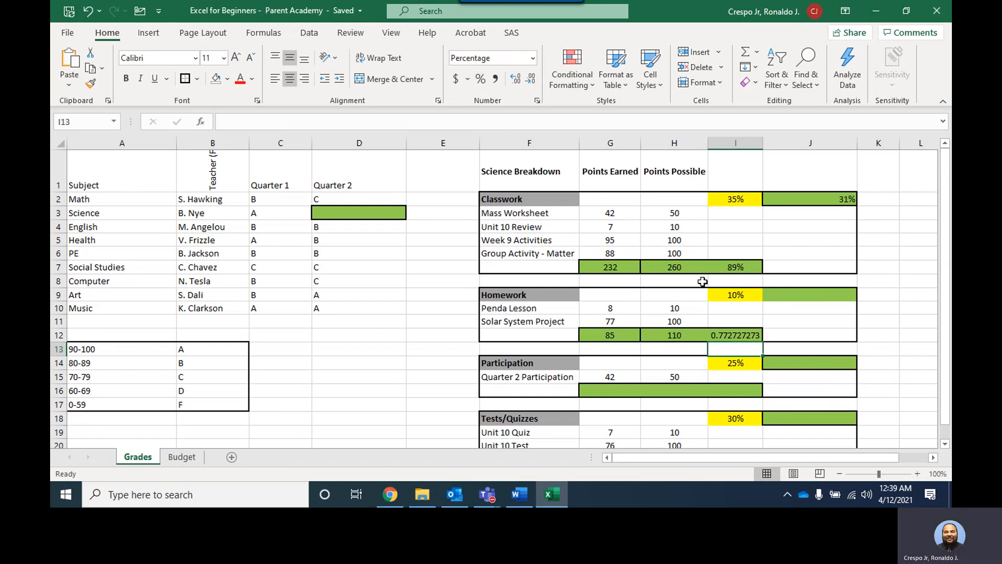
- Shorten the decimals of the Homework score in I12 and format it as a whole percentage
left_click(534, 76)
left_click(731, 335)
left_click(531, 78)
left_click(531, 79)
left_click(531, 78)
left_click(531, 79)
left_click(532, 78)
left_click(531, 78)
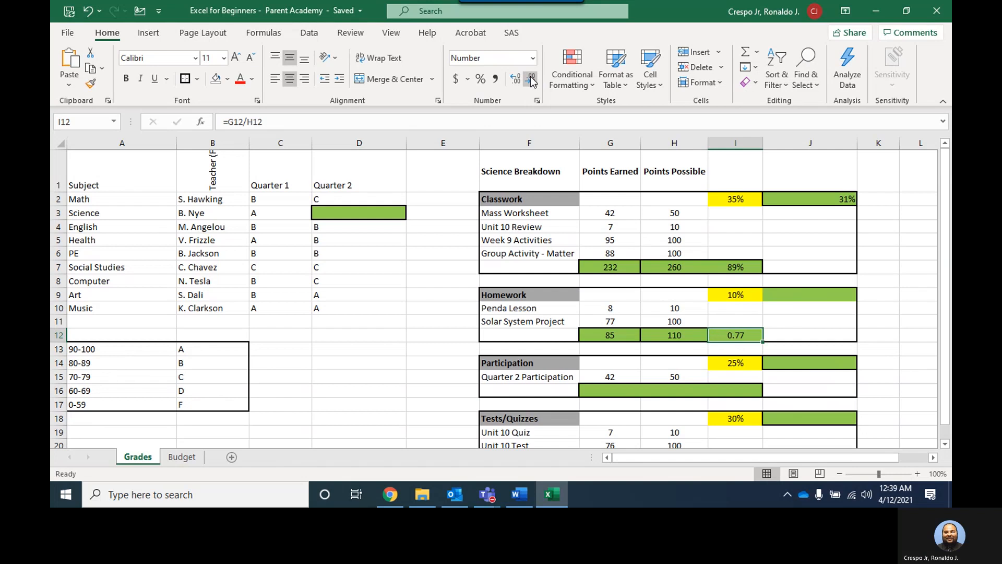
left_click(480, 78)
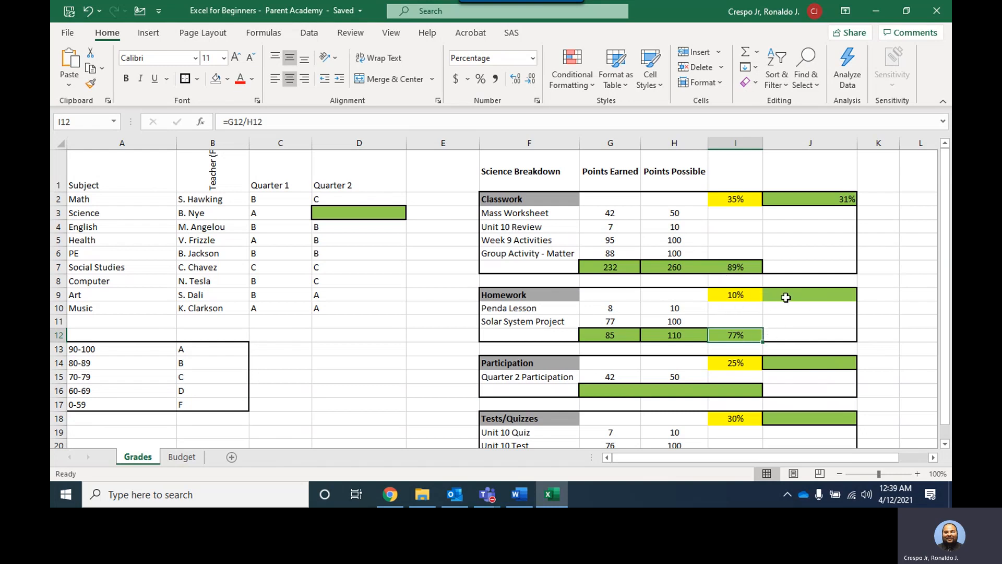
- Calculate the weighted Homework grade in J9 with =I9*I12
left_click(807, 295)
type("=")
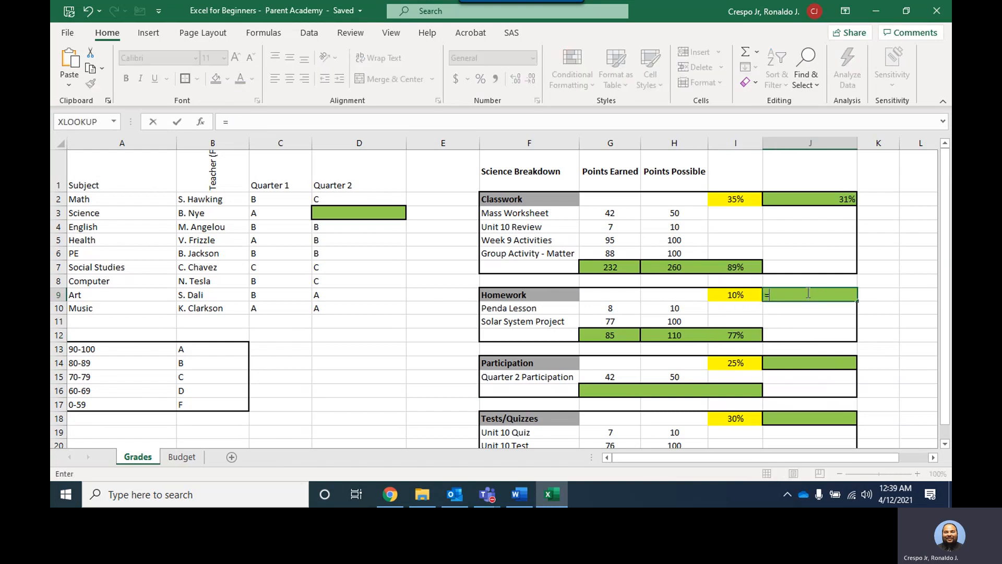
left_click(750, 291)
type("*")
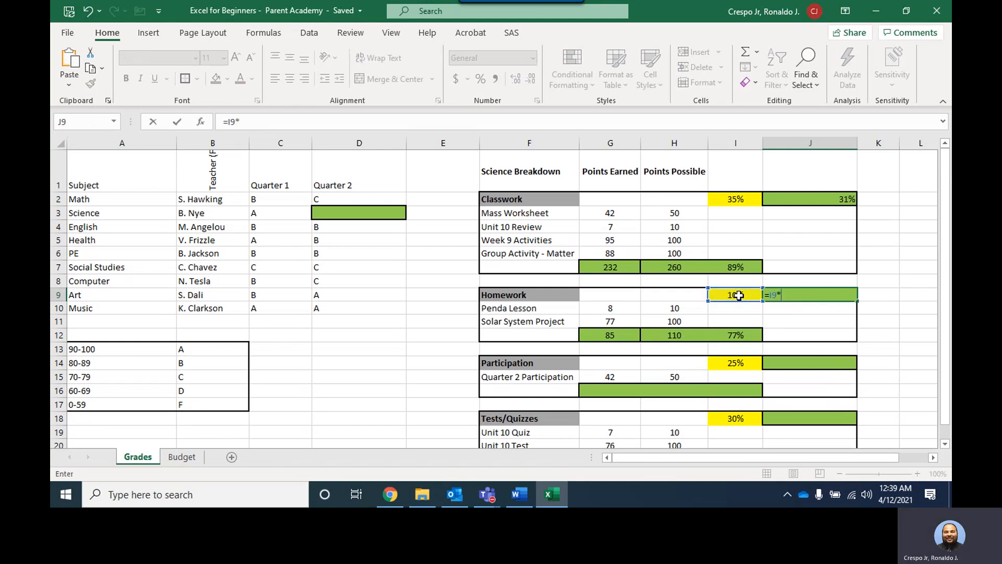
left_click(741, 330)
key("Return")
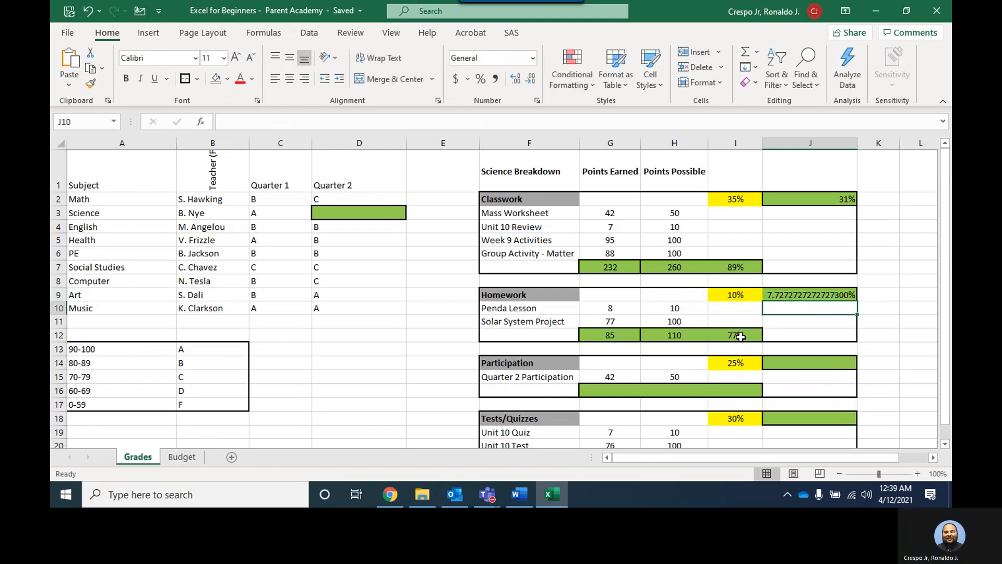
- Reduce the weighted Homework grade in J9 to a whole percentage with no decimal places
left_click(810, 295)
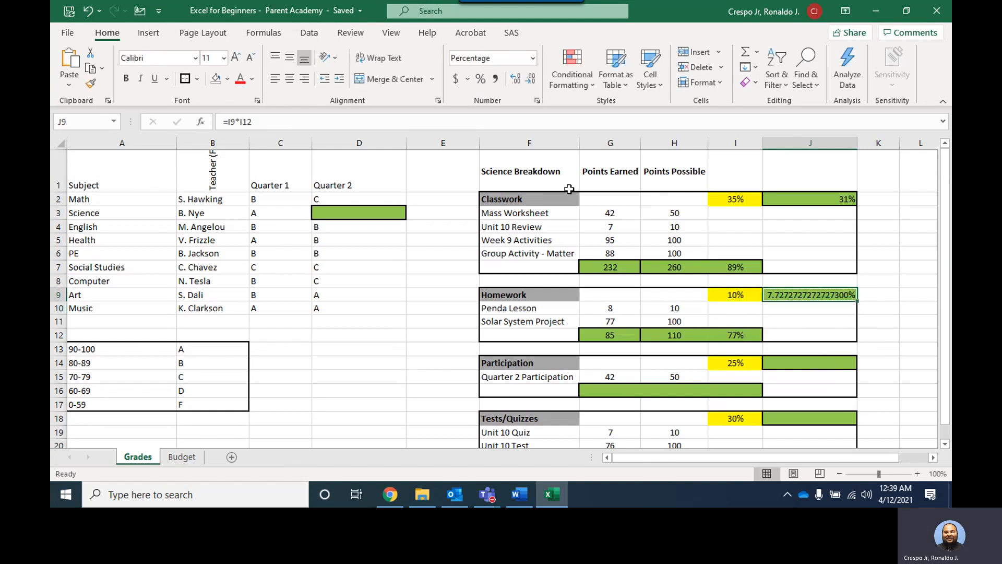
left_click(523, 79)
left_click(523, 79)
left_click(523, 80)
left_click(523, 80)
left_click(523, 80)
left_click(523, 79)
left_click(523, 80)
left_click(523, 79)
left_click(515, 79)
- Carry the Participation points earned into the total cell G16 with =G15
scroll(679, 274, "down", 1)
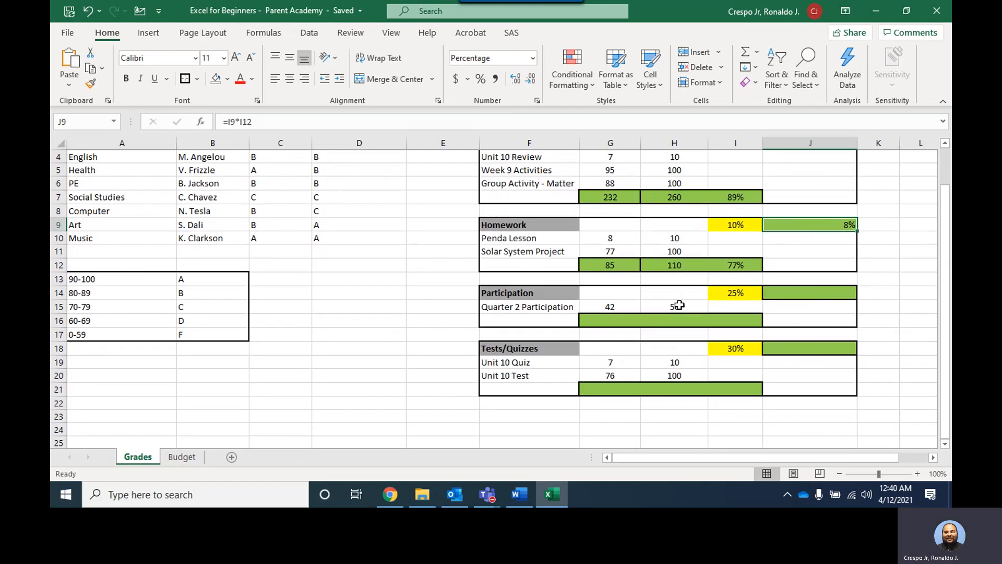
left_click(611, 316)
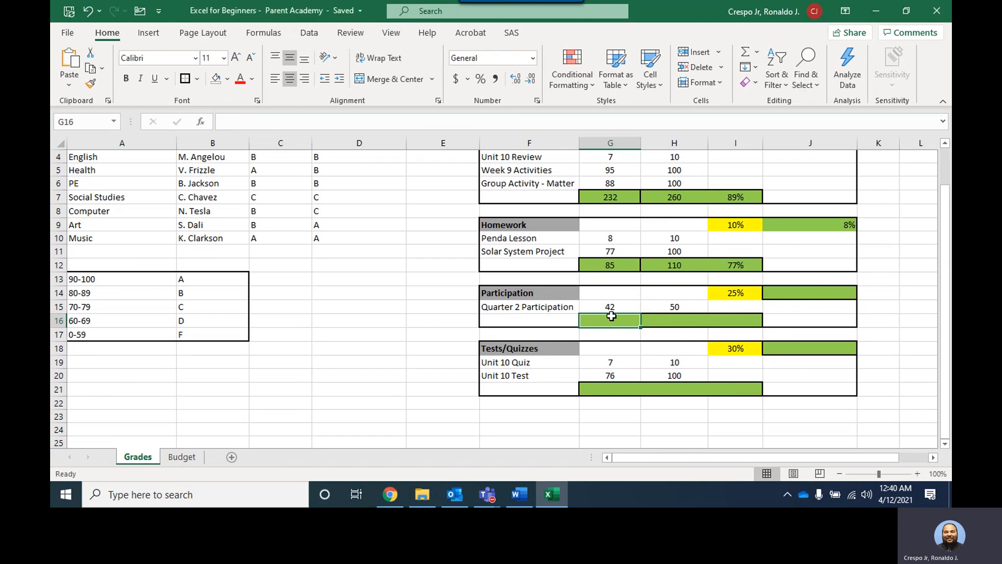
type("=sum(")
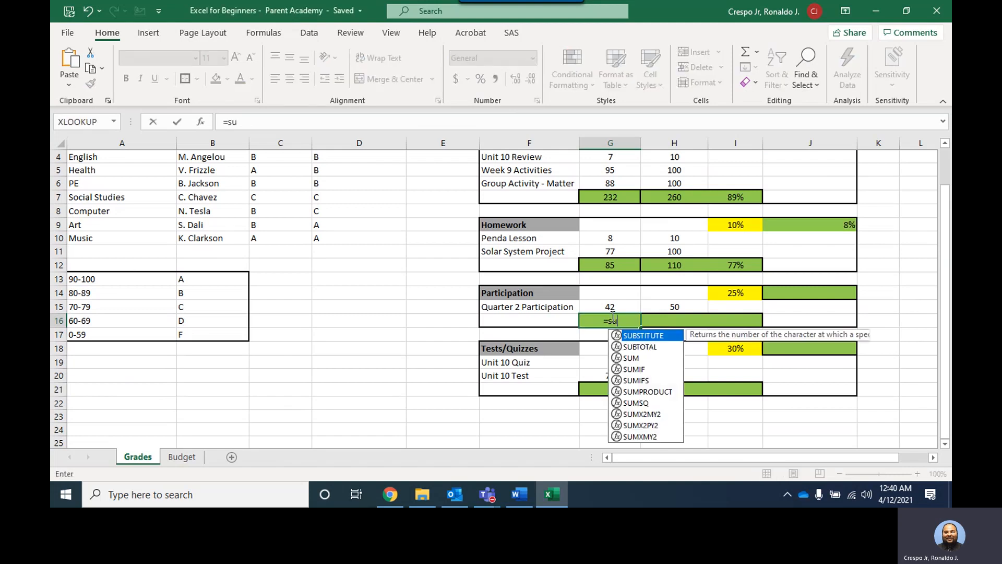
key("BackSpace")
key("BackSpace")
key("BackSpace")
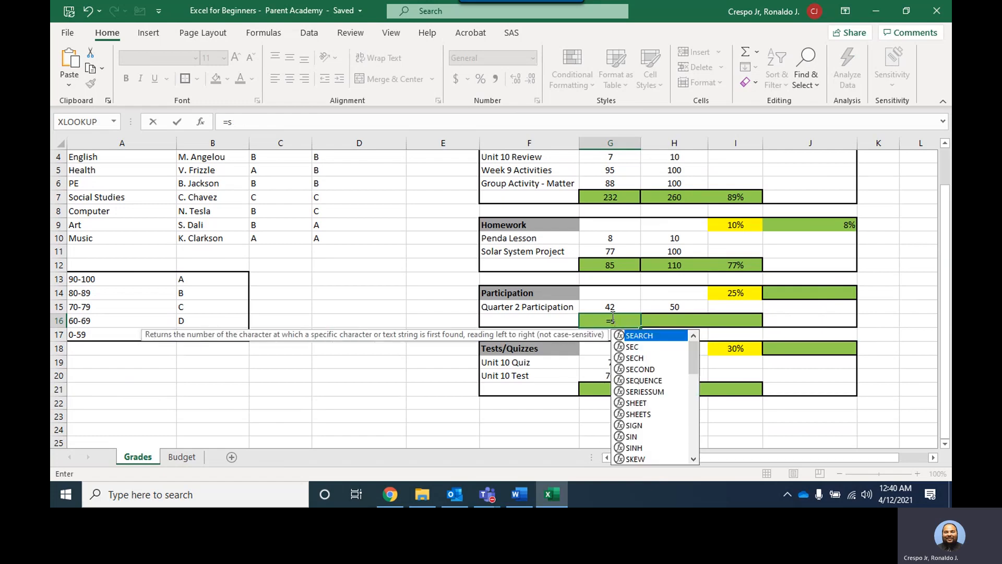
key("Escape")
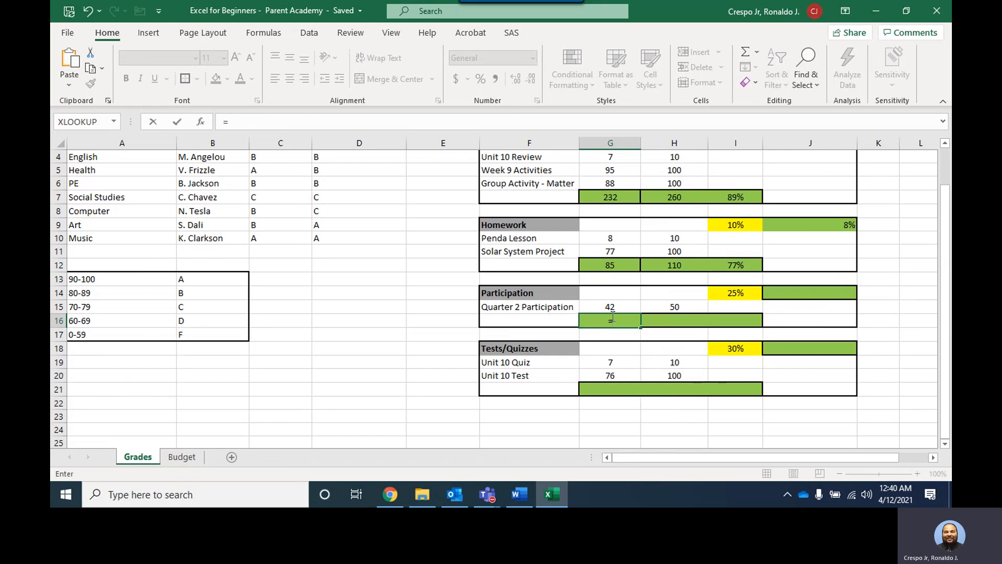
left_click(612, 306)
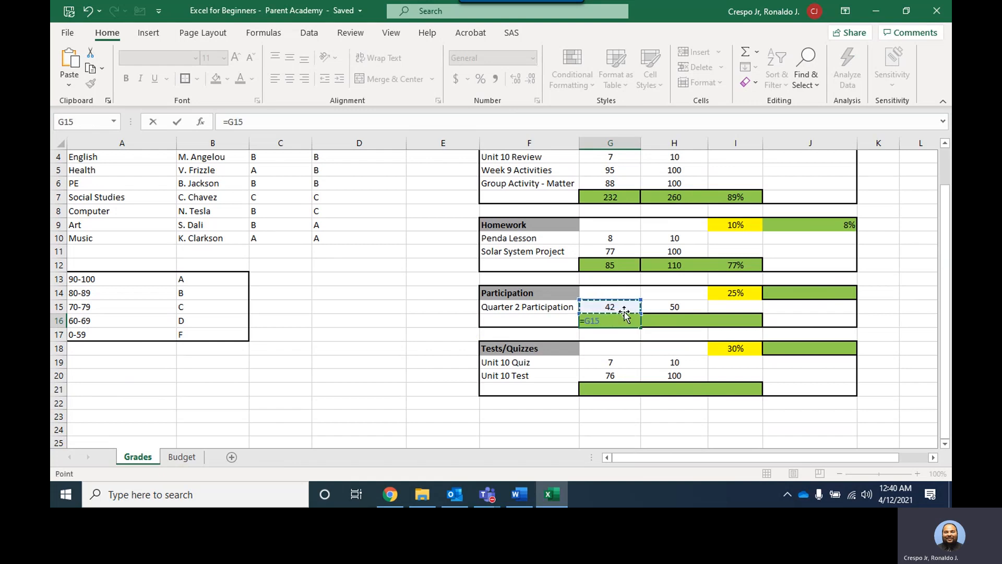
key("Return")
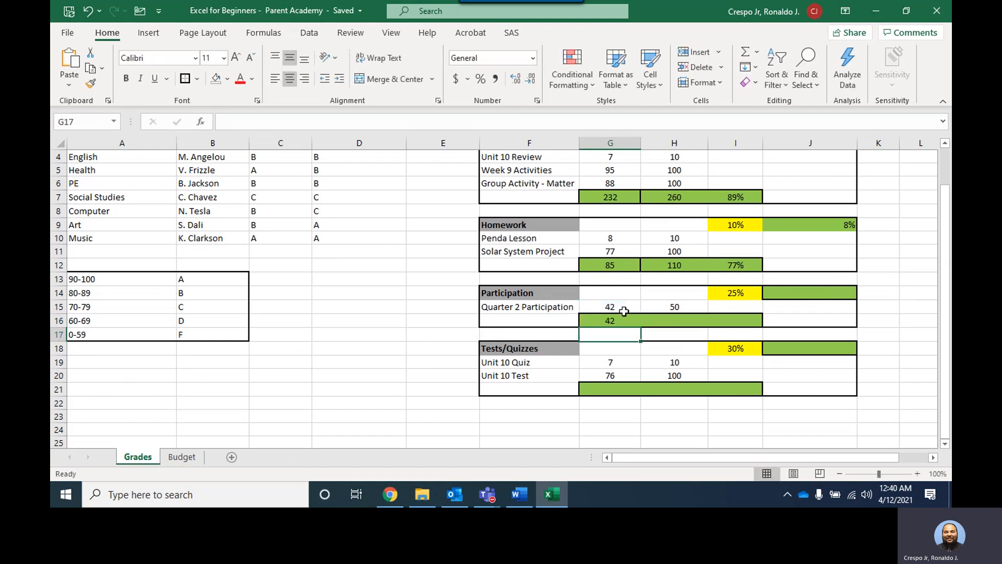
- Carry the Participation points possible into the total cell H16 with =H15
left_click(666, 318)
type("=")
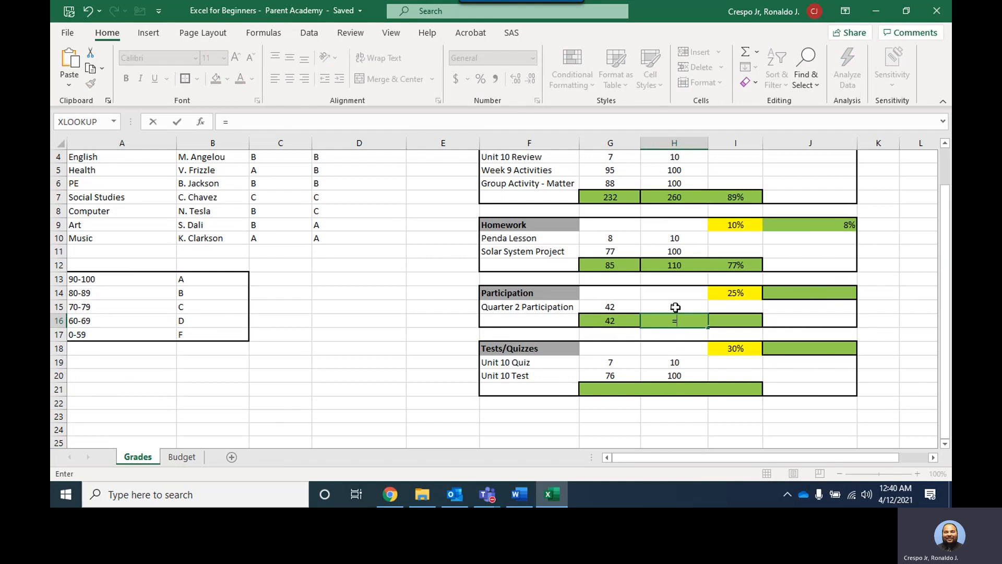
left_click(675, 307)
key("Return")
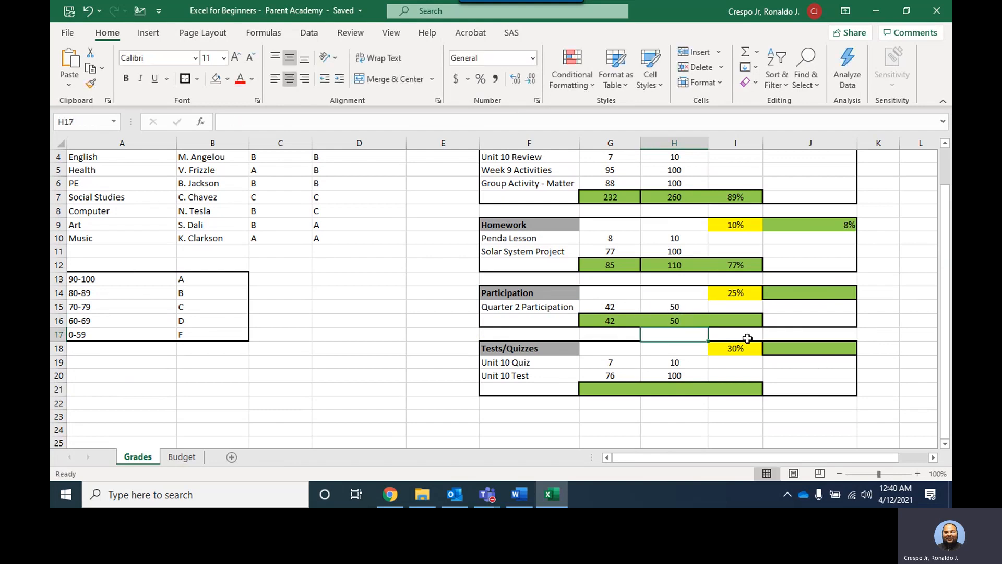
- Calculate the Participation score percentage in I16 with =G16/H16
left_click(719, 320)
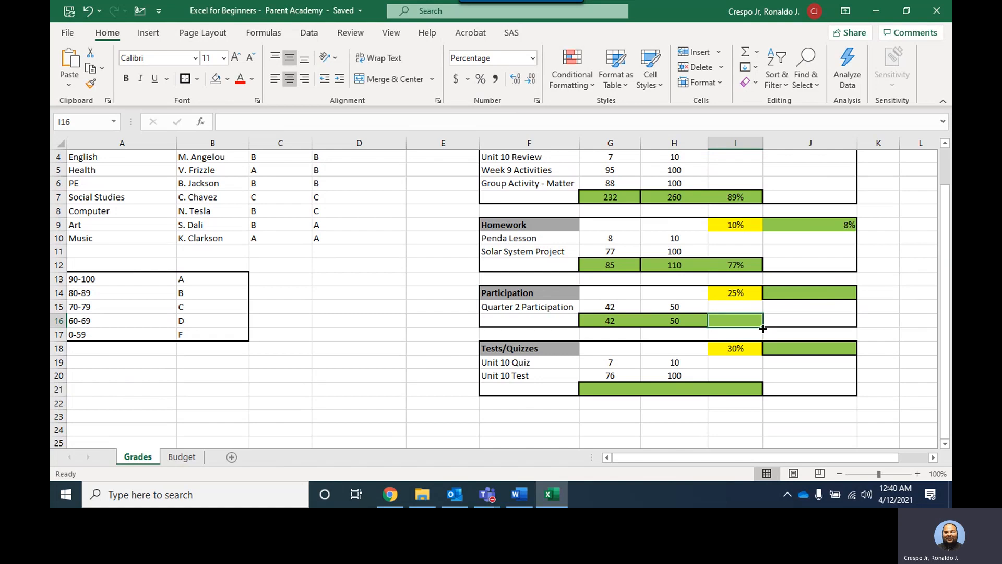
type("=")
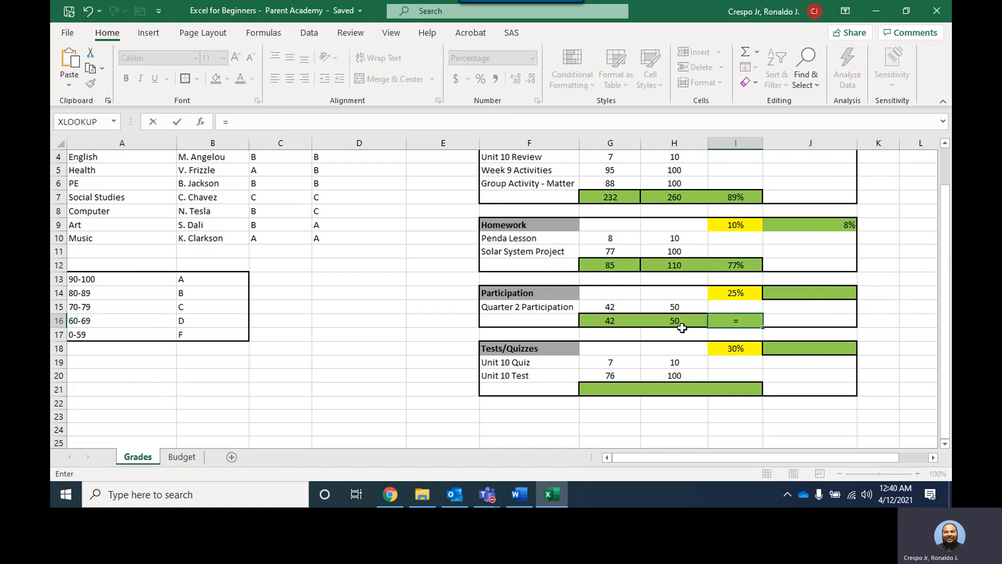
left_click(619, 321)
type("/")
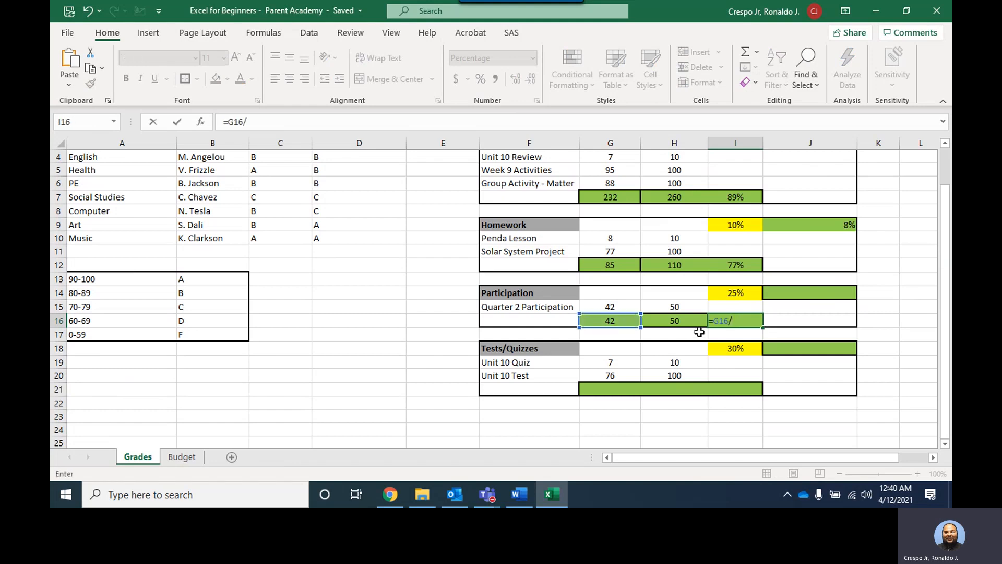
left_click(683, 320)
key("Return")
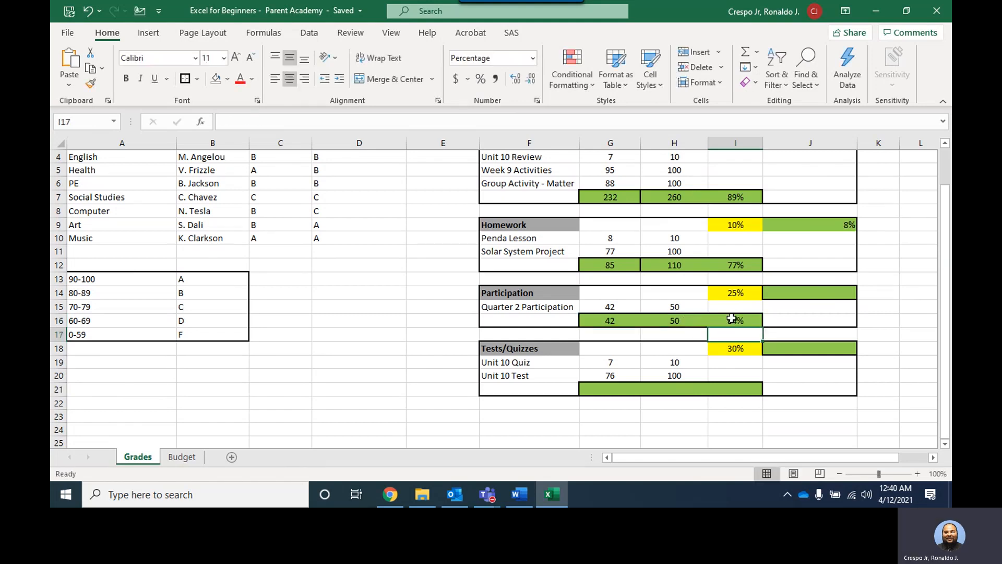
- Calculate the weighted Participation grade in J14 with =I14*I16 and show it without decimal places
left_click(788, 292)
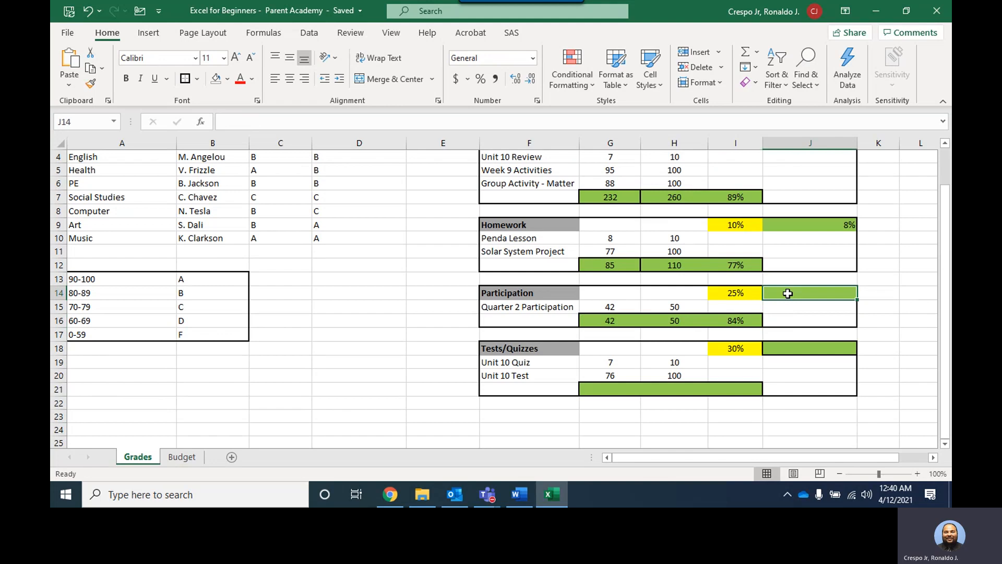
type("=")
left_click(749, 293)
type("*")
left_click(745, 319)
key("Return")
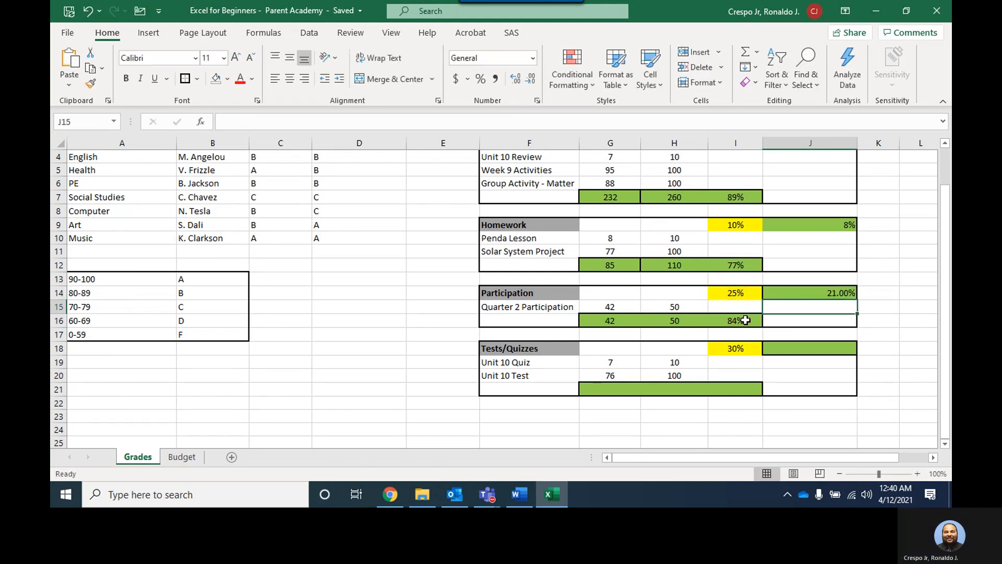
left_click(802, 292)
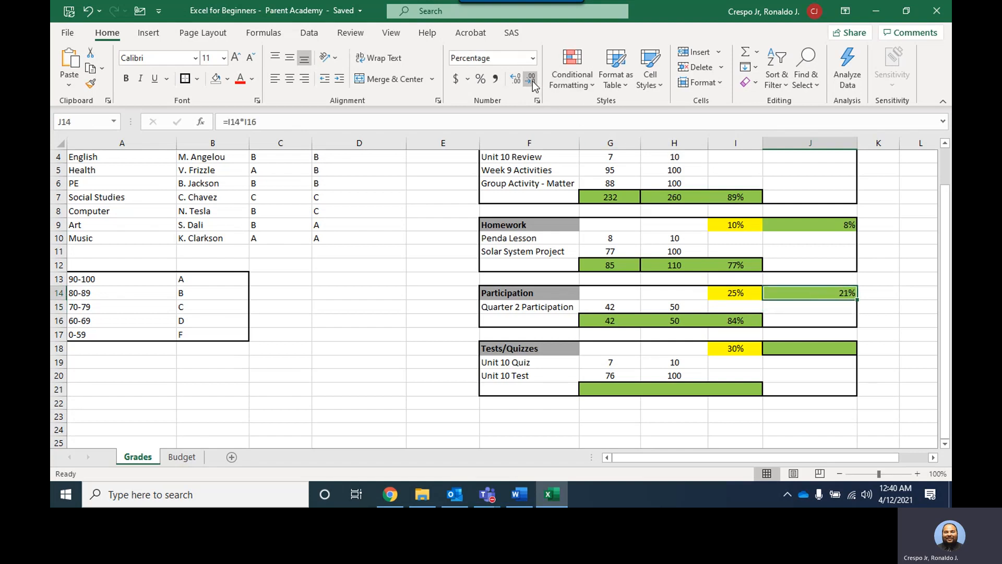
- Total the Tests/Quizzes points earned in G21 with =SUM(G19:G20) and fill the formula across to H21
left_click(615, 387)
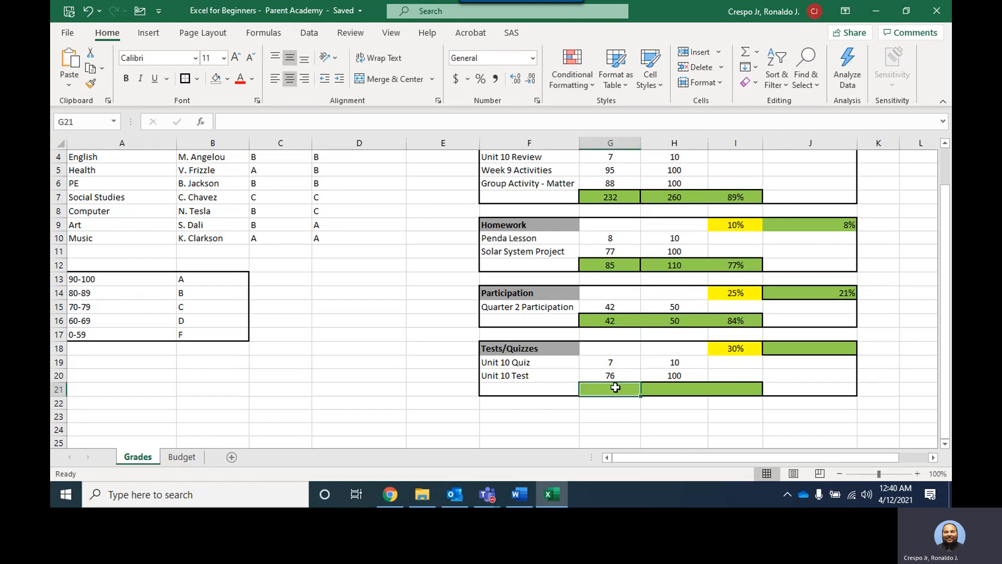
type("=sum(")
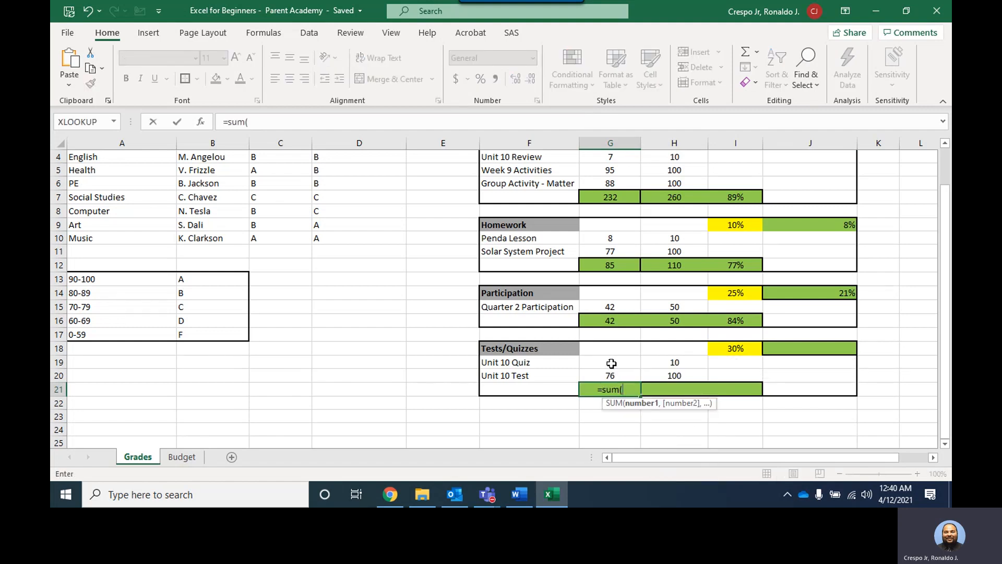
left_click_drag(610, 362, 615, 376)
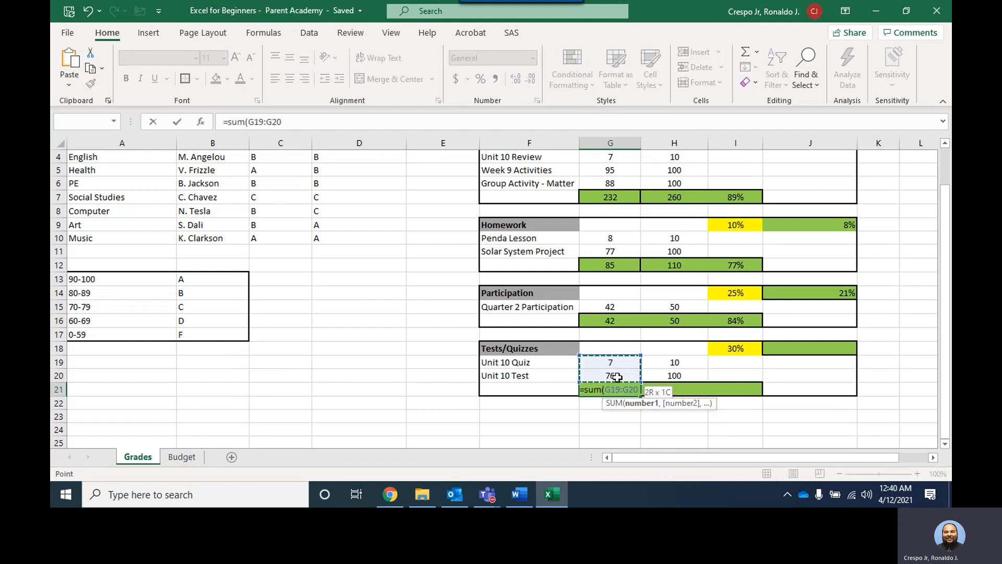
type(")")
key("Return")
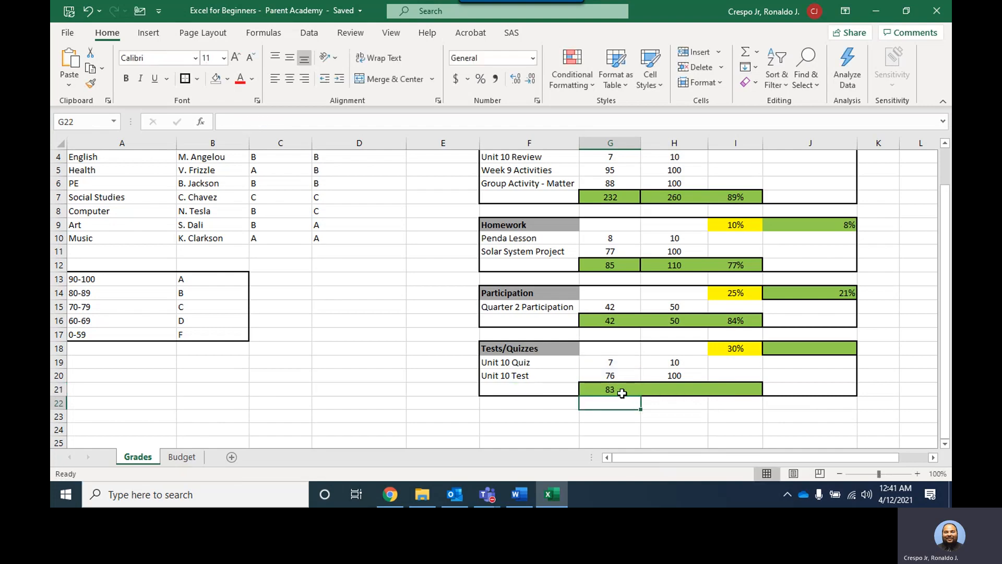
left_click(622, 389)
left_click_drag(643, 396, 699, 398)
- Calculate the Tests/Quizzes score percentage in I21 with =G21/H21
left_click(737, 392)
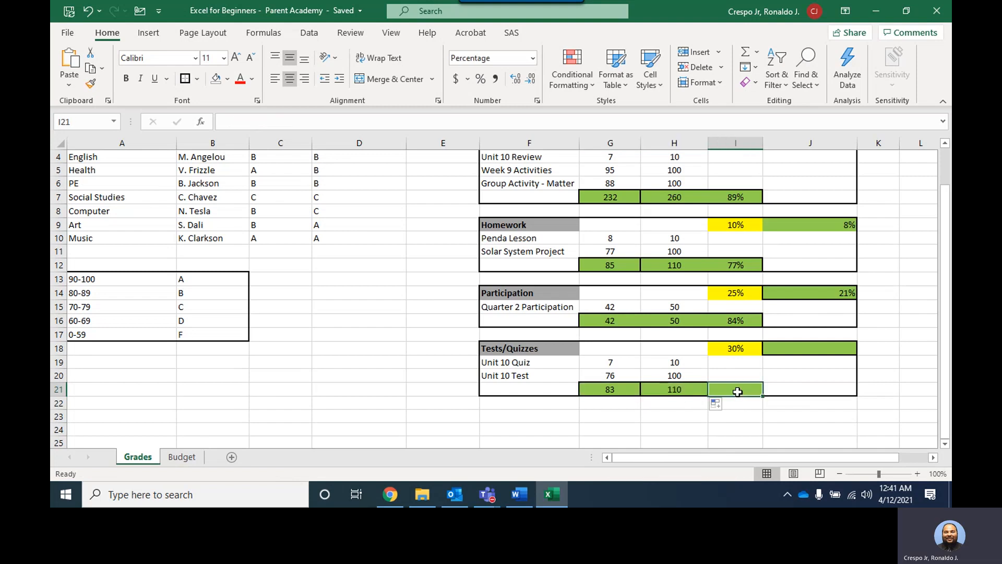
type("=")
left_click(621, 389)
type("/")
left_click(672, 391)
key("Return")
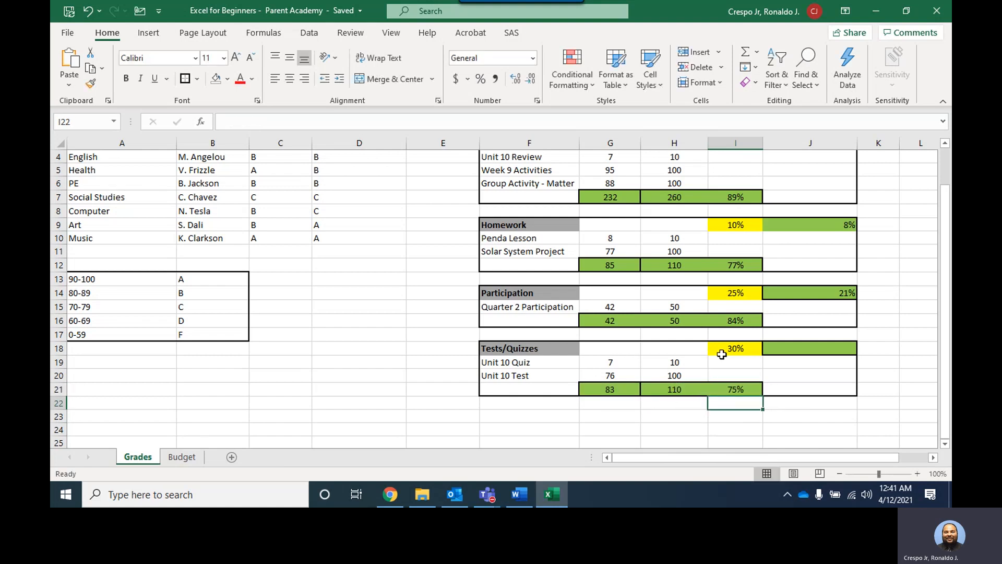
- Calculate the weighted Tests/Quizzes grade in J18 with =I18*I21
left_click(807, 348)
type("=")
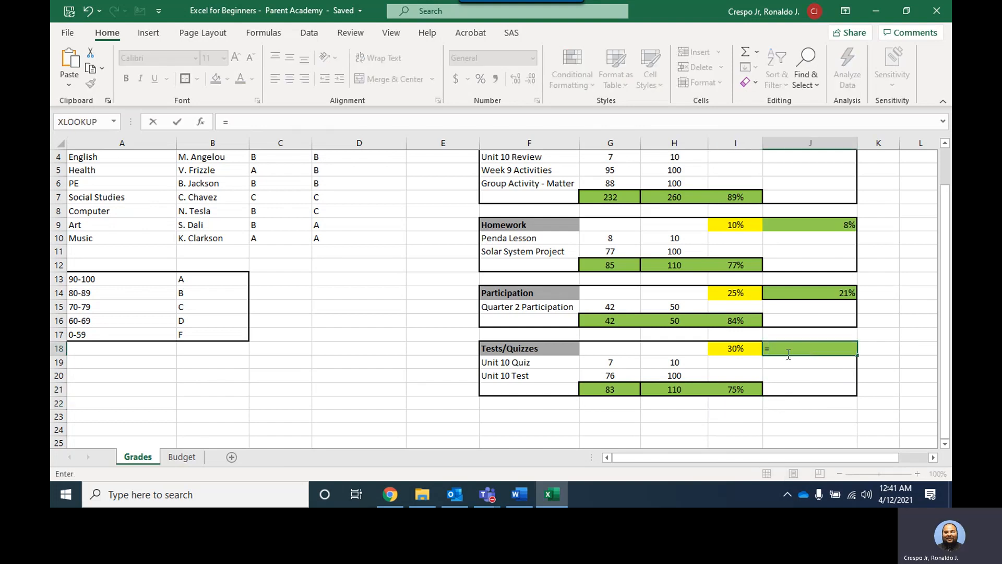
left_click(742, 348)
type("*")
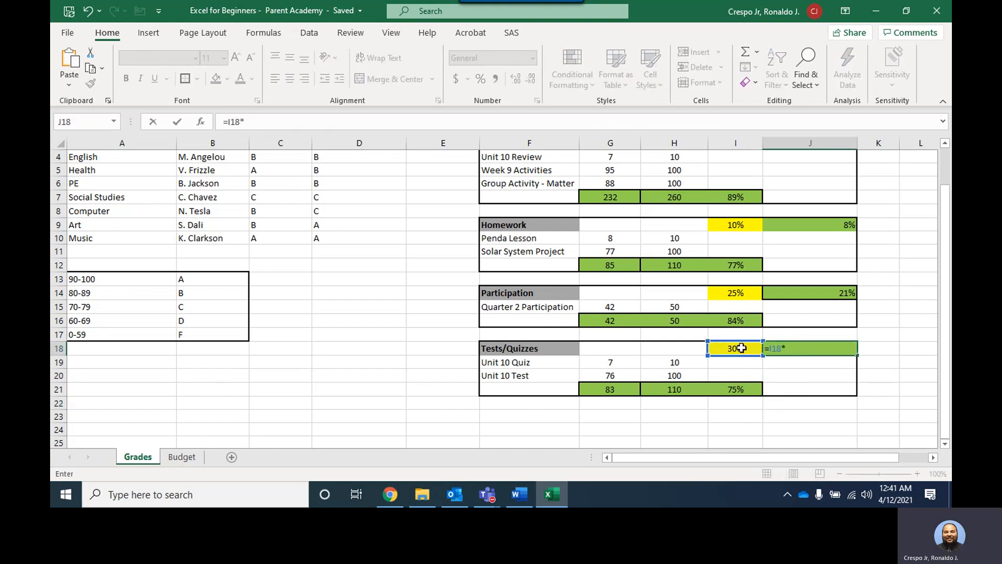
left_click(744, 389)
key("Return")
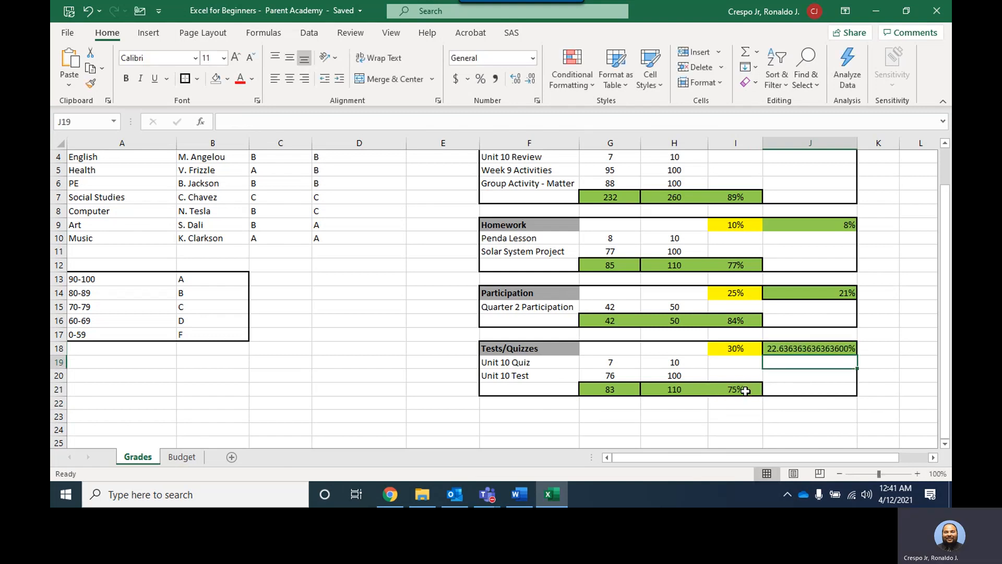
- Show the weighted Tests/Quizzes percentage in J18 without decimal places
left_click(809, 345)
left_click(530, 77)
left_click(530, 78)
left_click(530, 77)
left_click(531, 77)
left_click(530, 77)
left_click(530, 77)
left_click(530, 77)
left_click(530, 78)
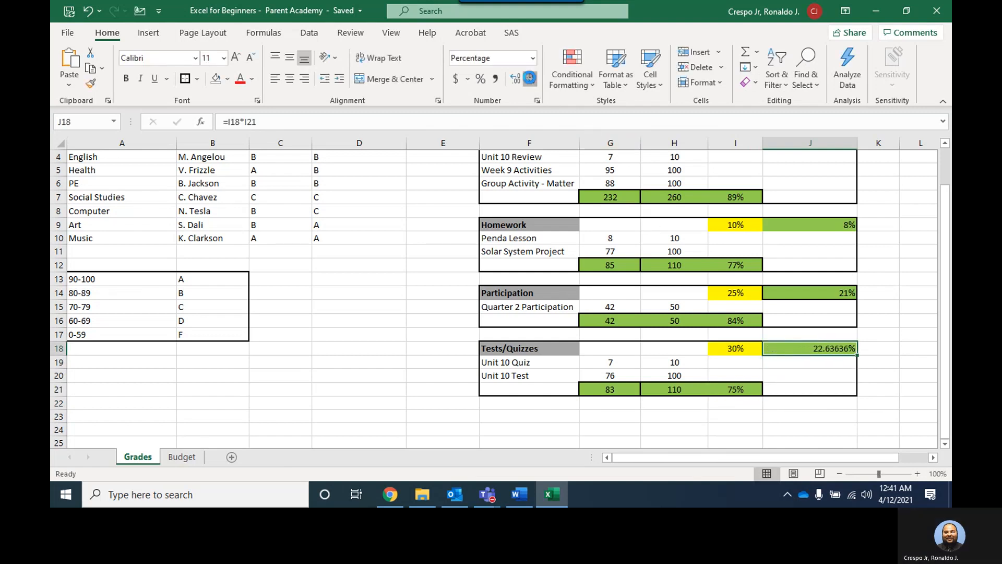
- Add up the four weighted category grades for Quarter 2 Science in D3 with =SUM(J2,J9,J14,J18)
scroll(946, 329, "up", 1)
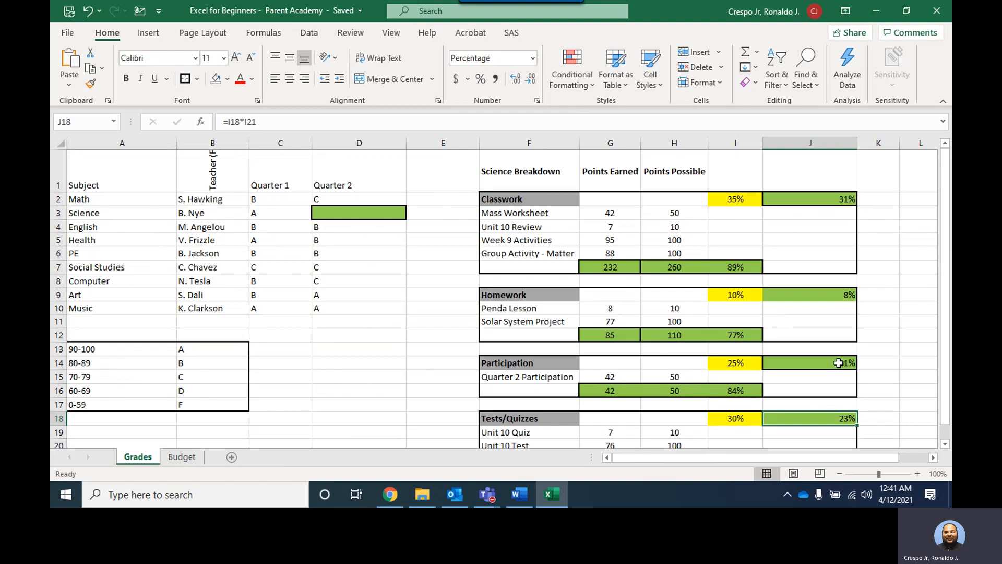
scroll(721, 296, "down", 1)
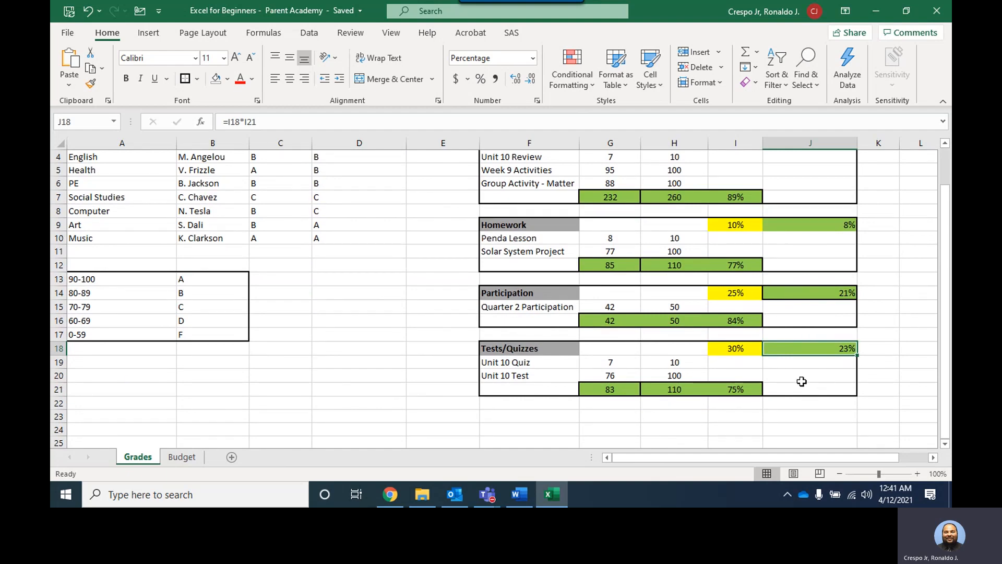
scroll(828, 395, "up", 1)
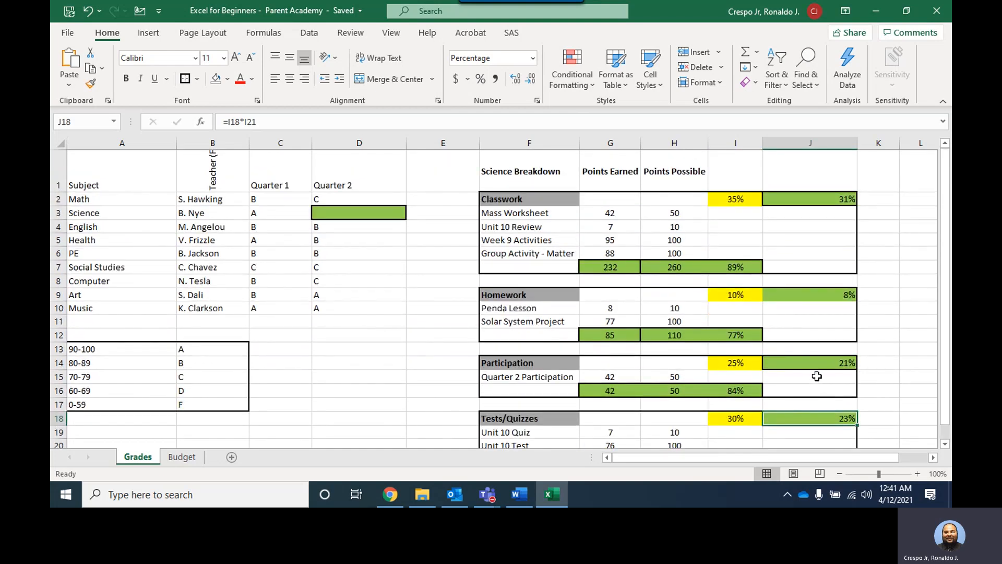
scroll(817, 371, "down", 1)
scroll(817, 369, "up", 1)
left_click(340, 212)
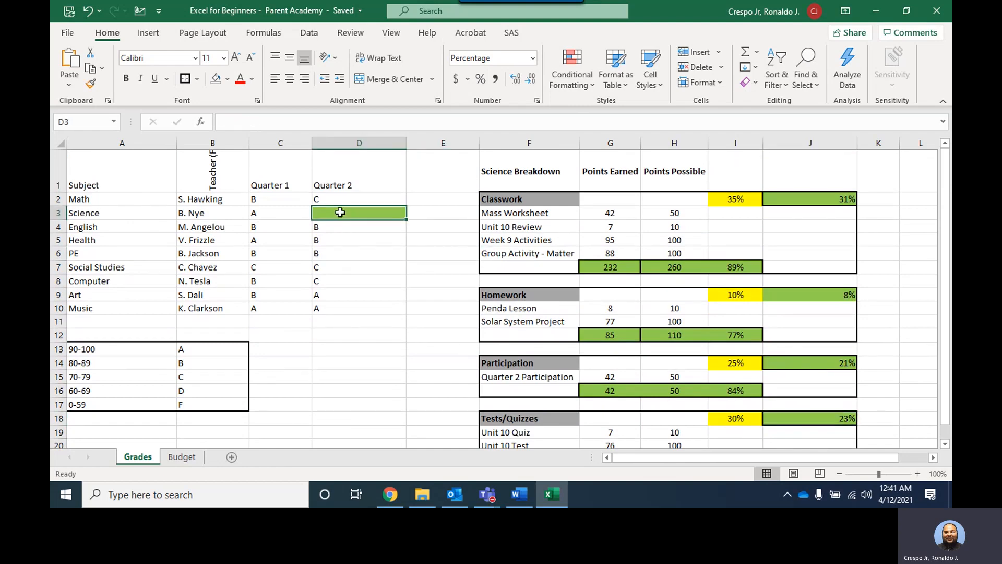
type("=sum")
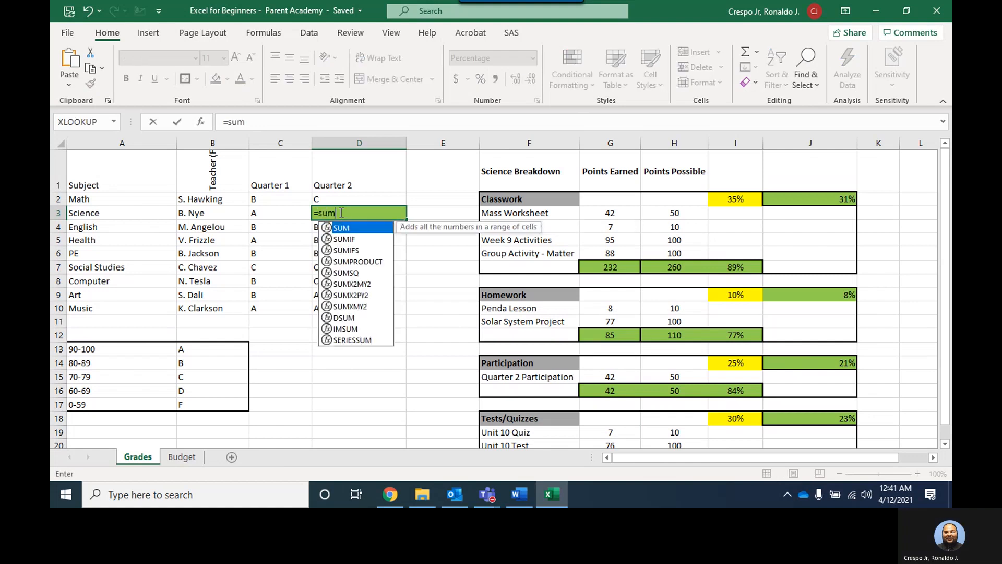
type("(")
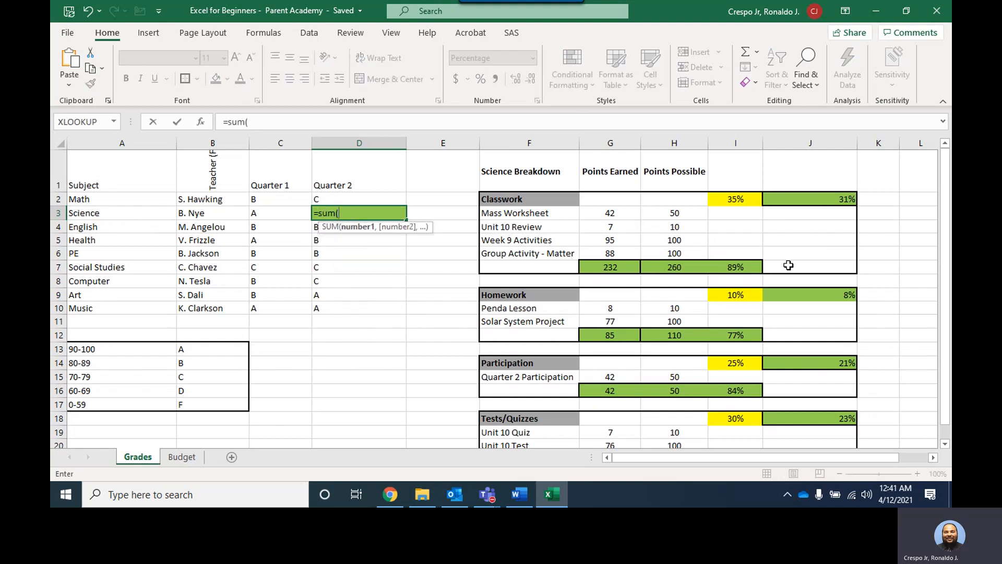
left_click(818, 202)
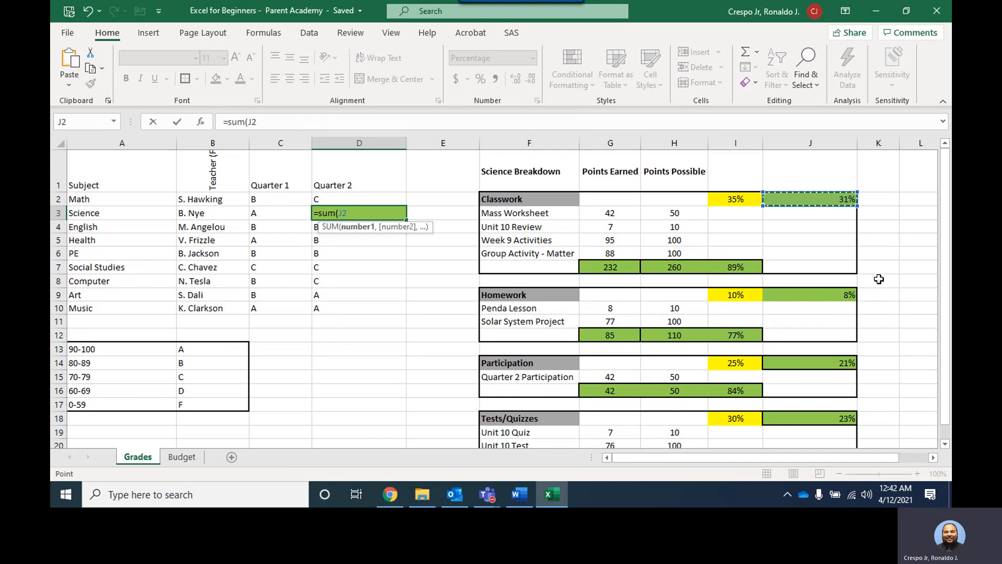
left_click(819, 294, "ctrl")
left_click(834, 364, "ctrl")
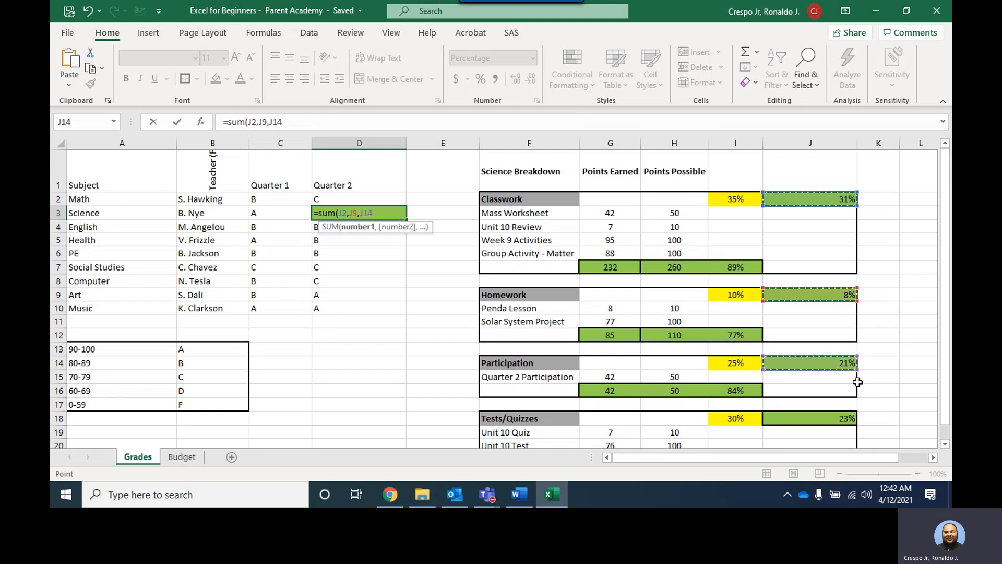
left_click(830, 418, "ctrl")
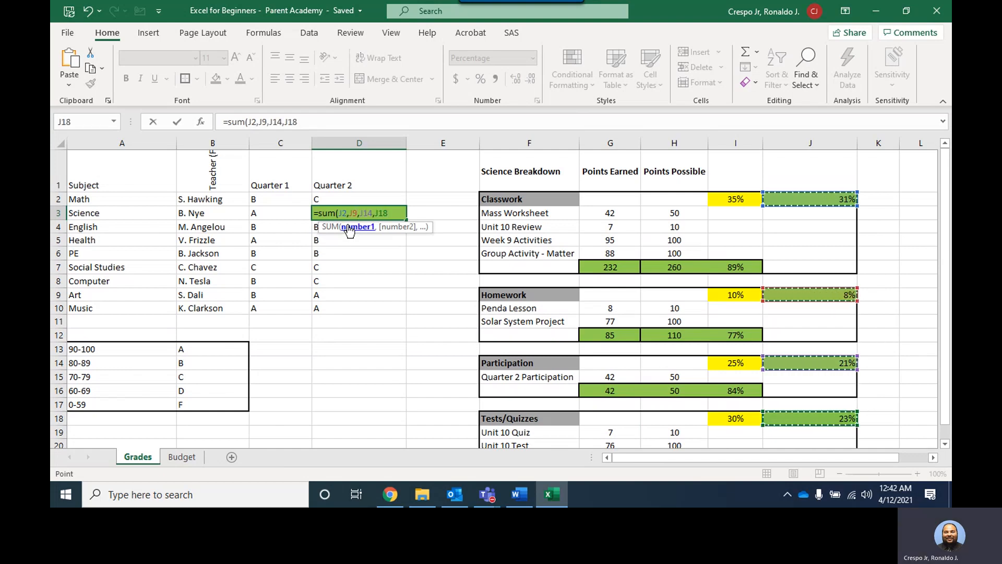
type(")")
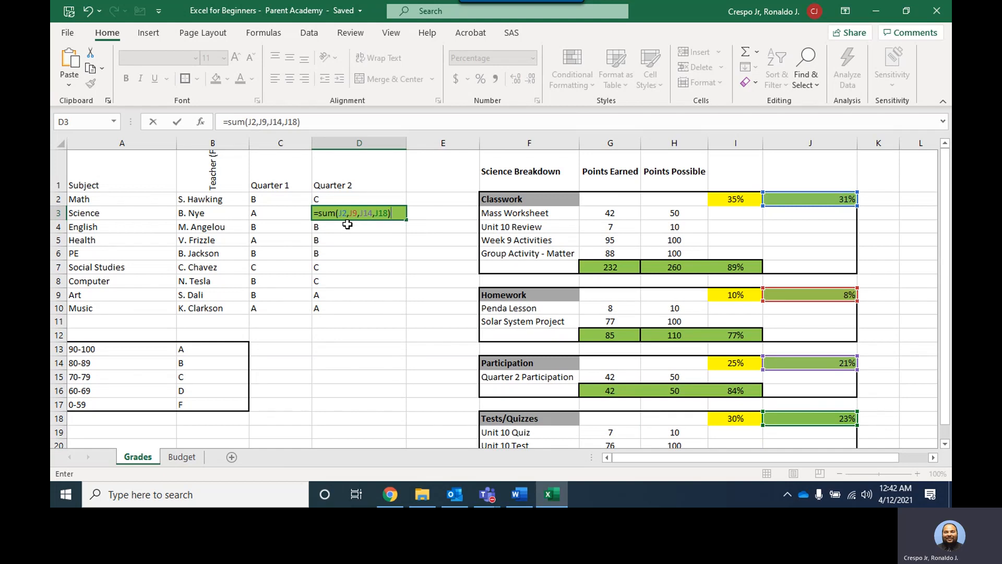
key("Return")
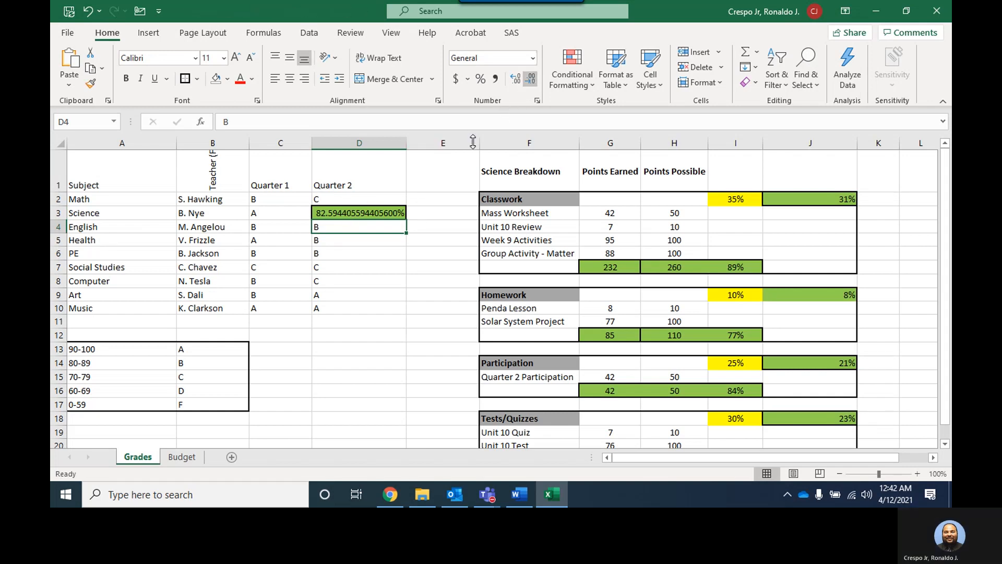
- Show the Quarter 2 Science grade in D3 as a percentage without decimal places
left_click(346, 215)
left_click(531, 81)
left_click(531, 81)
left_click(530, 81)
left_click(530, 80)
left_click(531, 80)
left_click(531, 80)
left_click(530, 80)
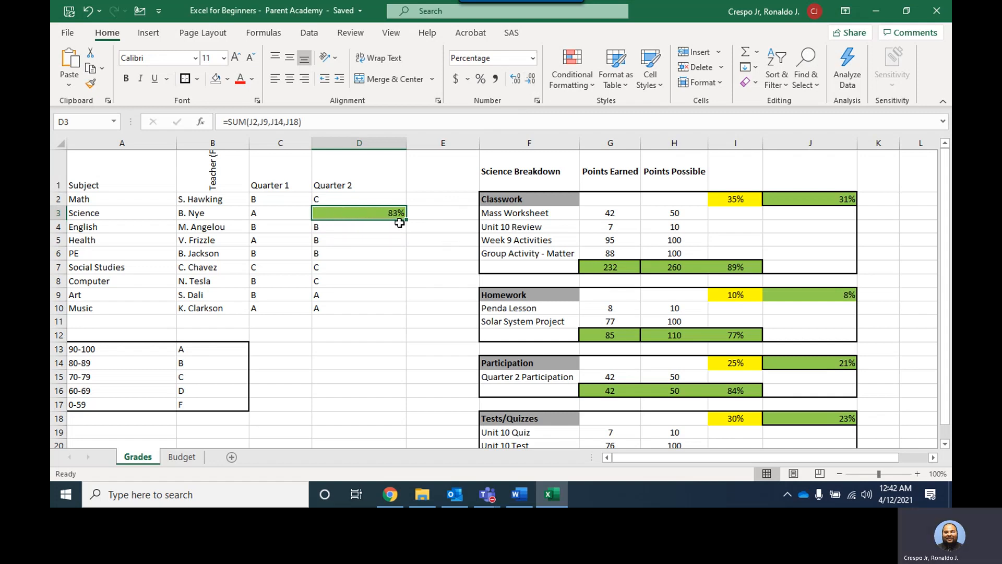